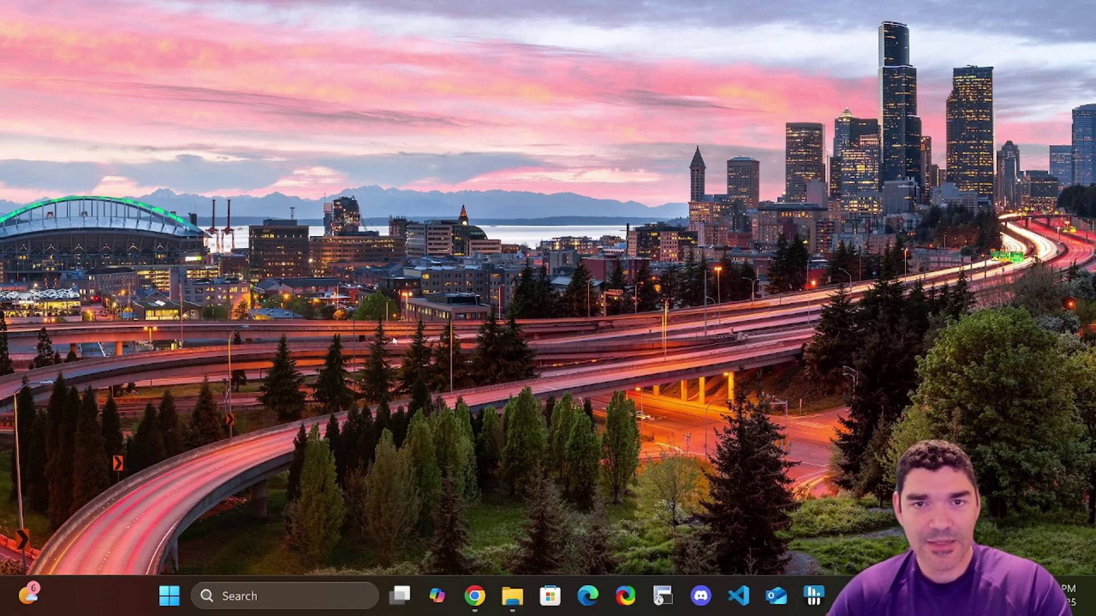
- Find Ubuntu in Windows Search, pin it to the taskbar, and open an Ubuntu terminal
click(269, 597)
text(ubuntu)
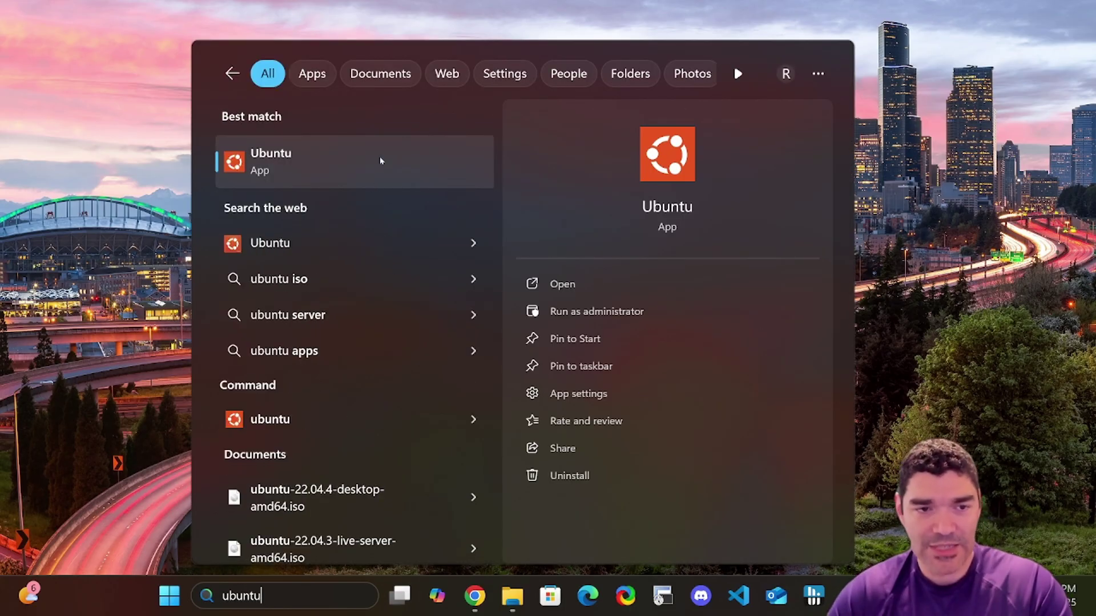
right_click(386, 160)
click(490, 240)
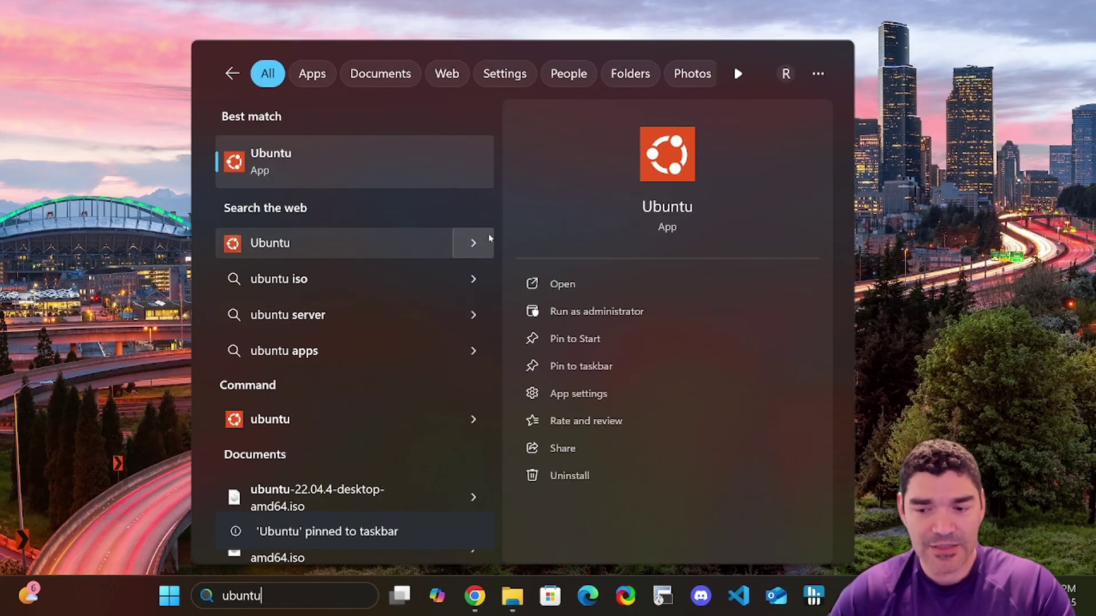
key(Escape)
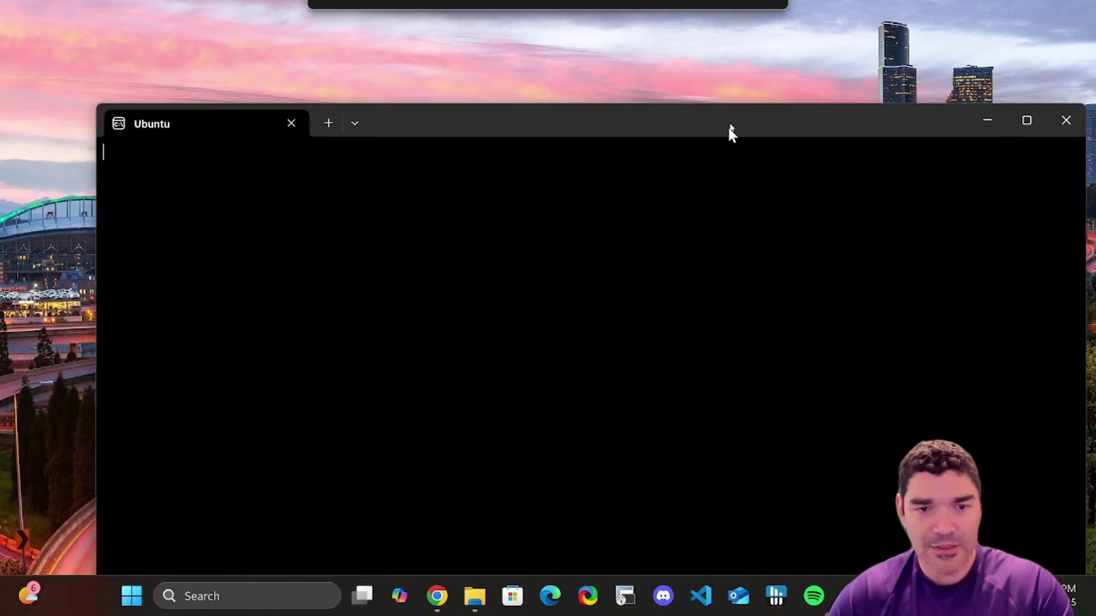
drag(729, 132, 679, 69)
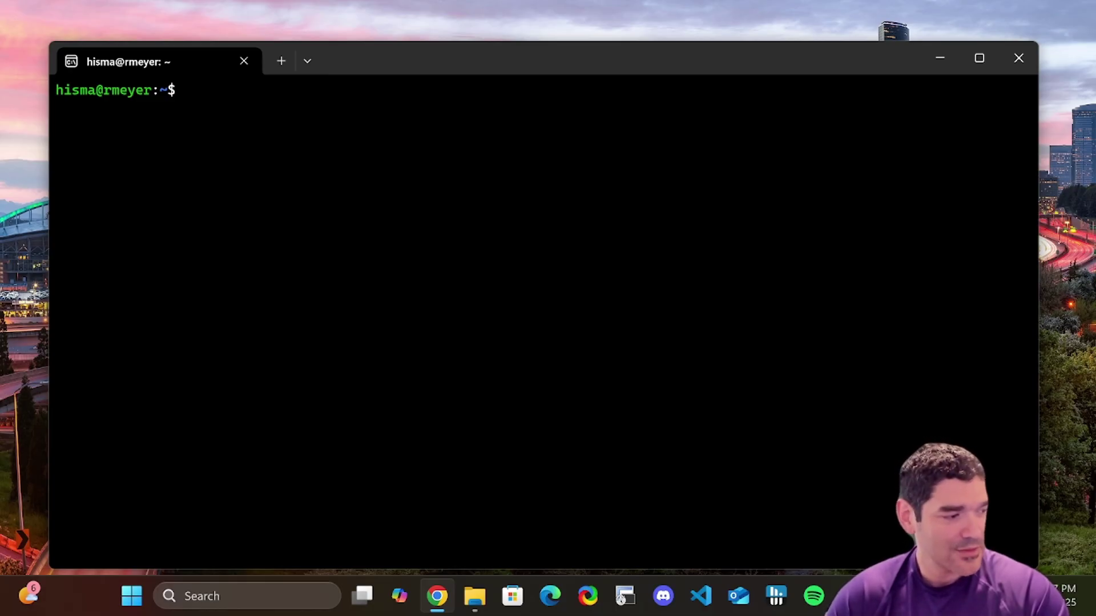
- Download the cuda-keyring package with wget and install it using sudo dpkg -i
text(wget https://developer.download.nvidia.com/compute/cuda/repos/wsl-ubuntu/x86_64/cuda-keyring_1.1-1_all.deb)
key(Return)
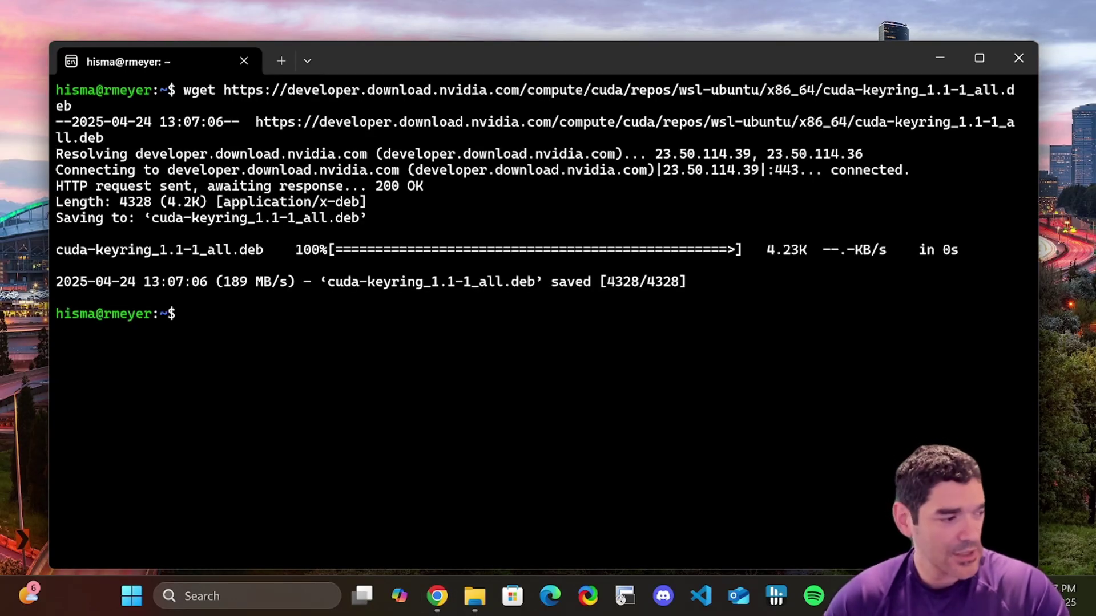
click(437, 596)
click(576, 299)
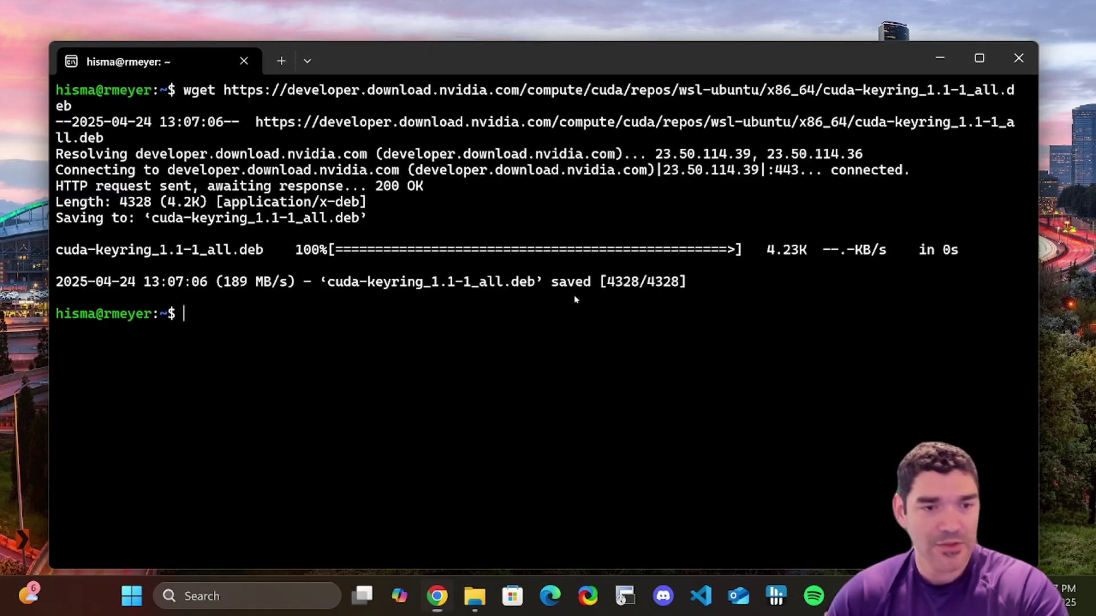
key(ctrl+v)
key(Return)
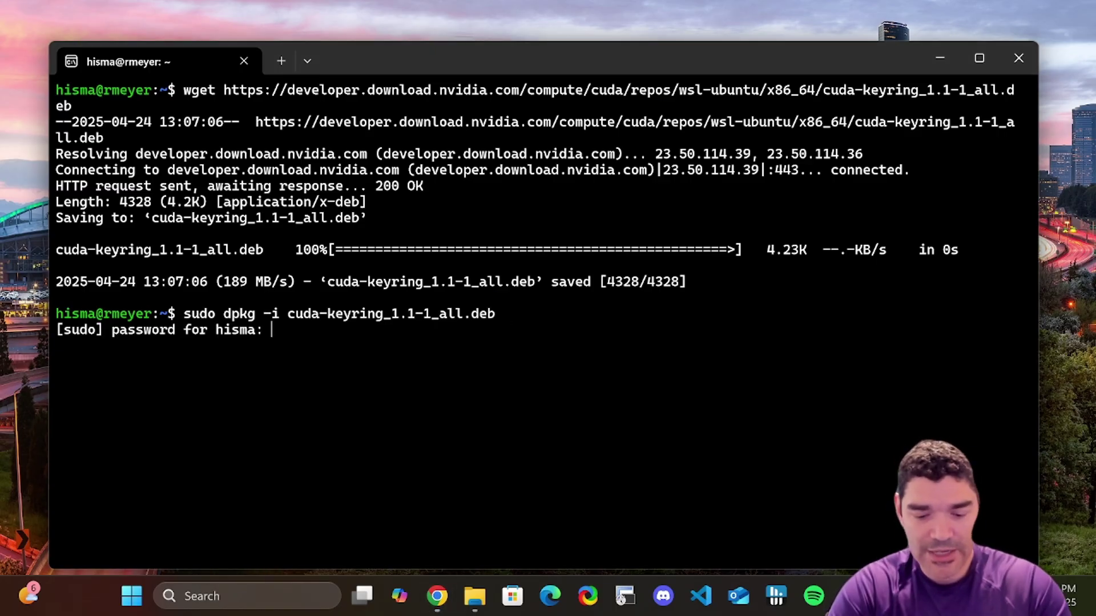
key(Return)
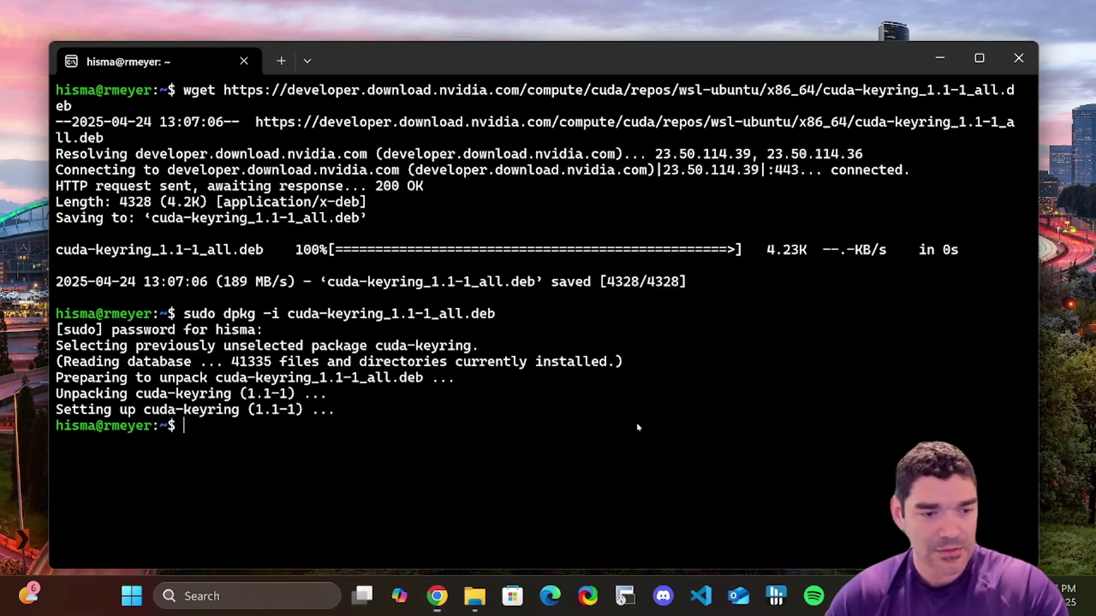
- Run apt-get update, then install cuda-toolkit-12-5
text(sudo apt-get update)
key(Return)
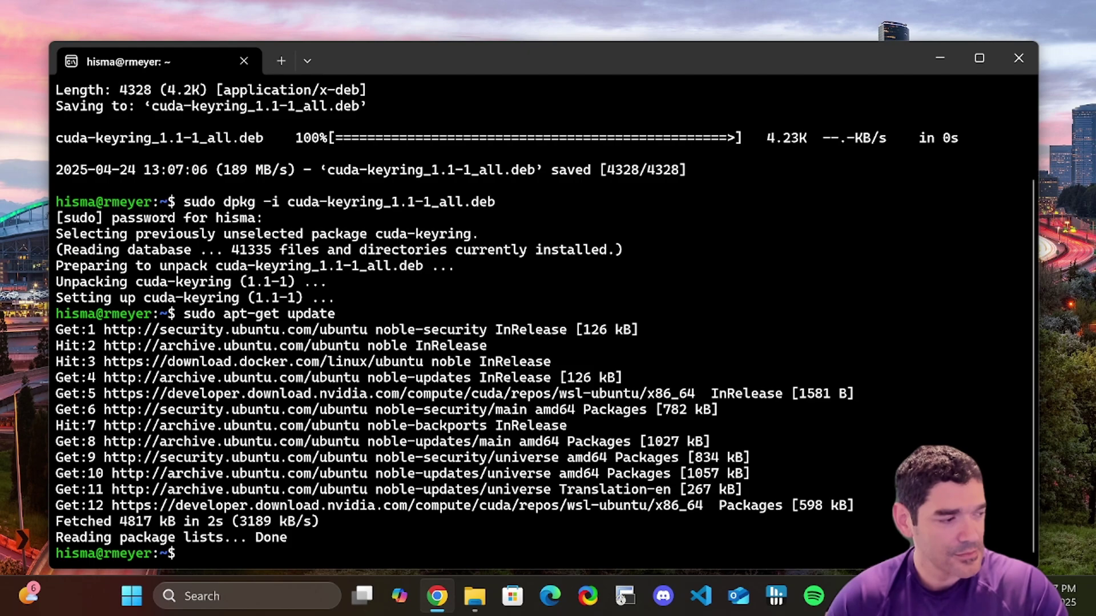
text(sudo apt-get -y install cuda-toolkit-12-5)
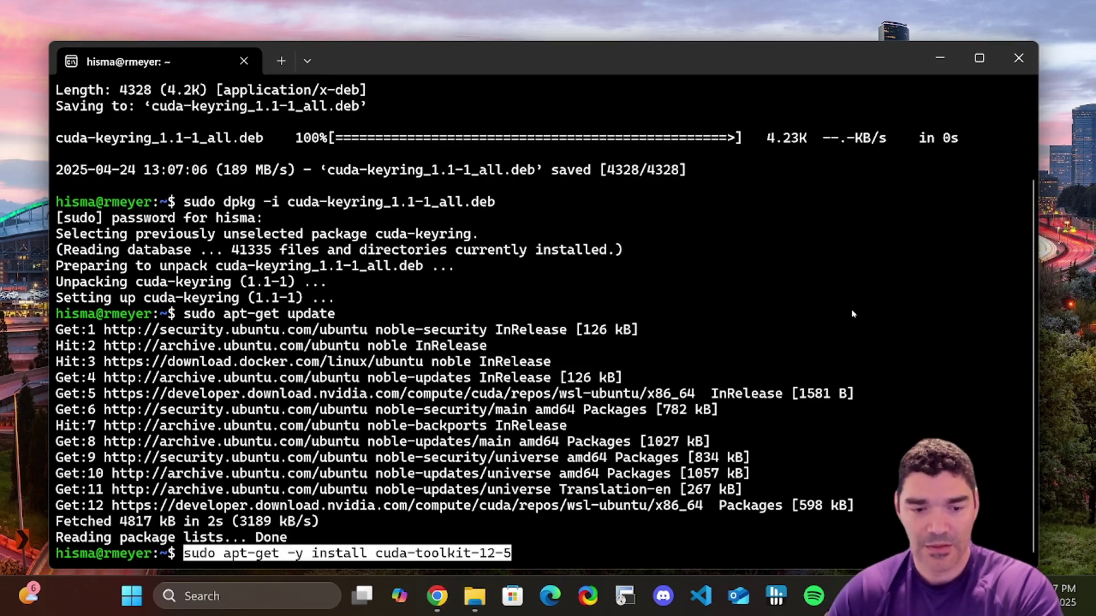
key(Return)
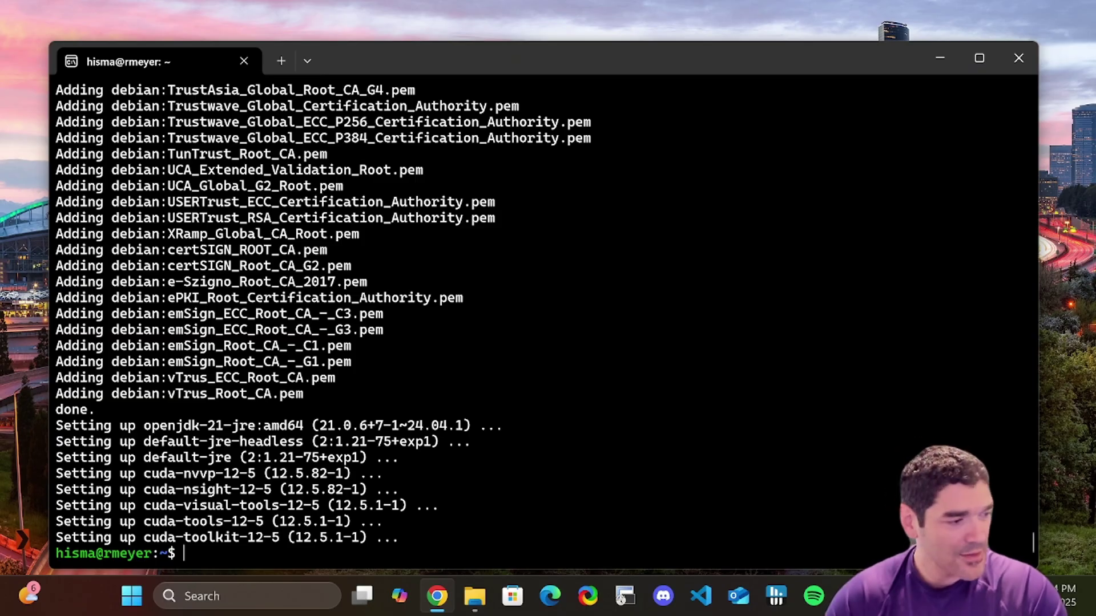
- Add the NVIDIA container toolkit repository, update apt, and install nvidia-container-toolkit and nvidia-container-runtime
text(curl -fsSL https://nvidia.github.io/libnvidia-container/gpgkey | sudo gpg --dearmor -o /usr/share/keyrings/nvidia-container-toolkit-keyring.gpg \   && curl -s -L https://nvidia.github.io/libnvidia-container/stable/deb/nvidia-container-toolkit.list | \     sed 's#deb https://#deb [signed-by=/usr/share/keyrings/nvidia-container-toolkit-keyring.gpg] https://#g' | \     sudo tee /etc/apt/sources.list.d/nvidia-container-toolkit.list)
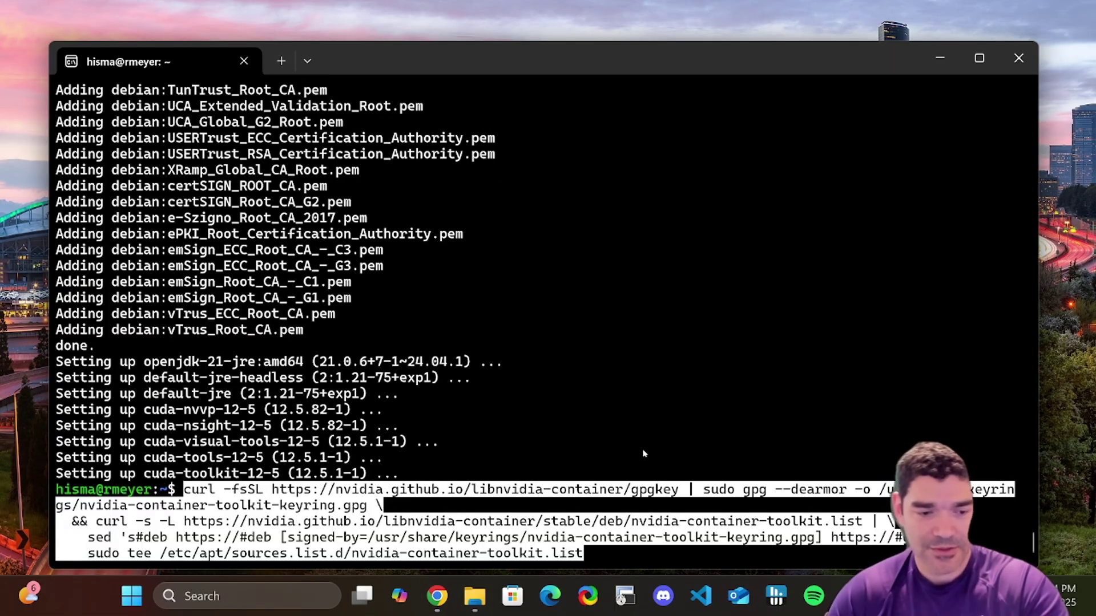
key(Return)
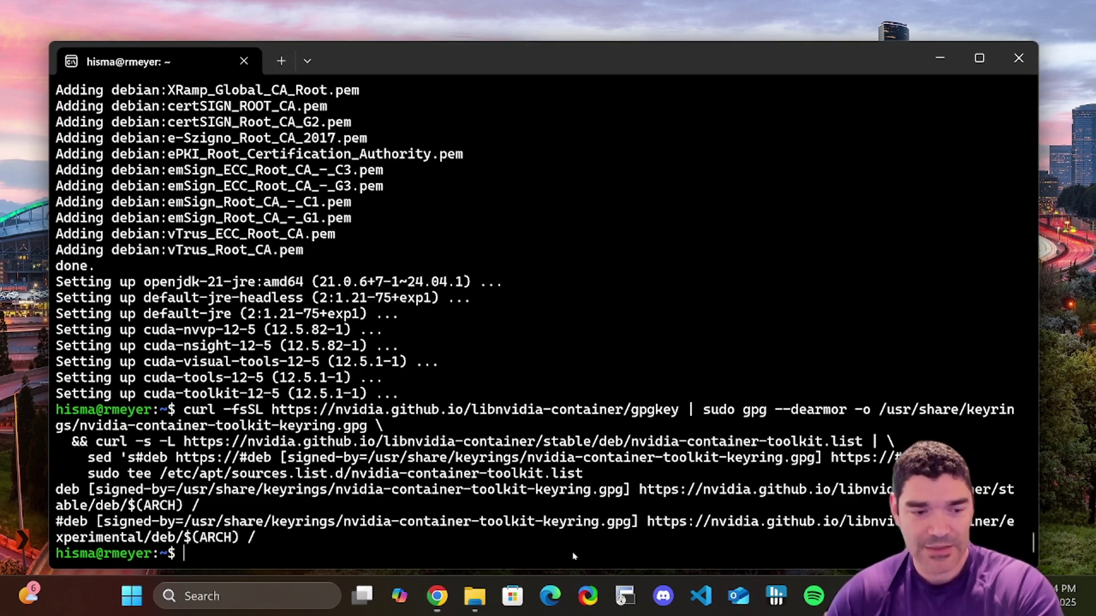
text(sudo apt-get update)
key(Return)
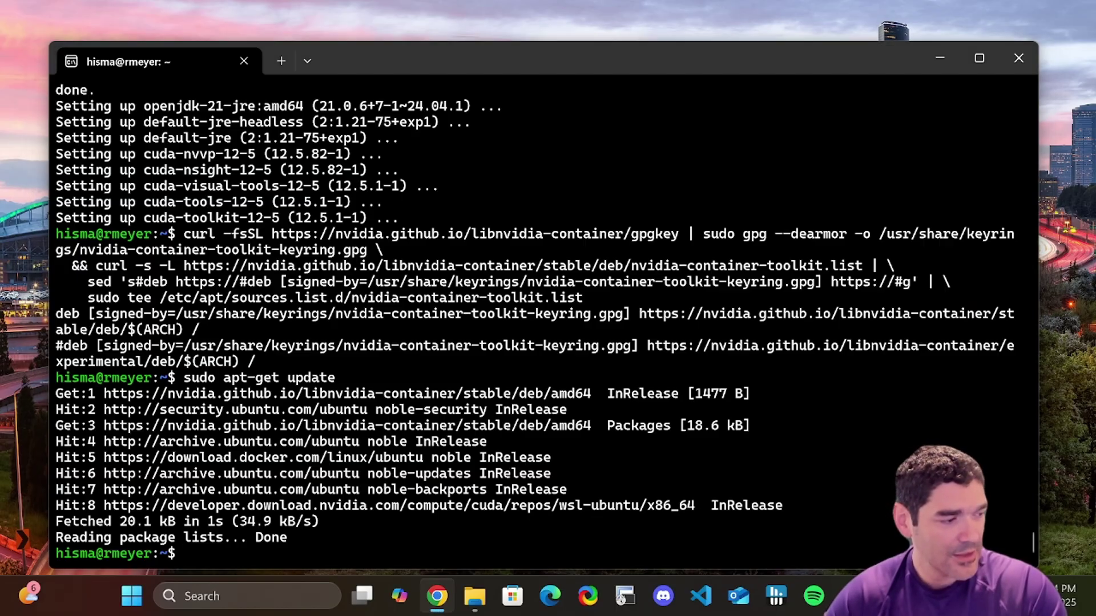
text(sudo apt-get install -y nvidia-container-toolkit nvidia-container-runtime)
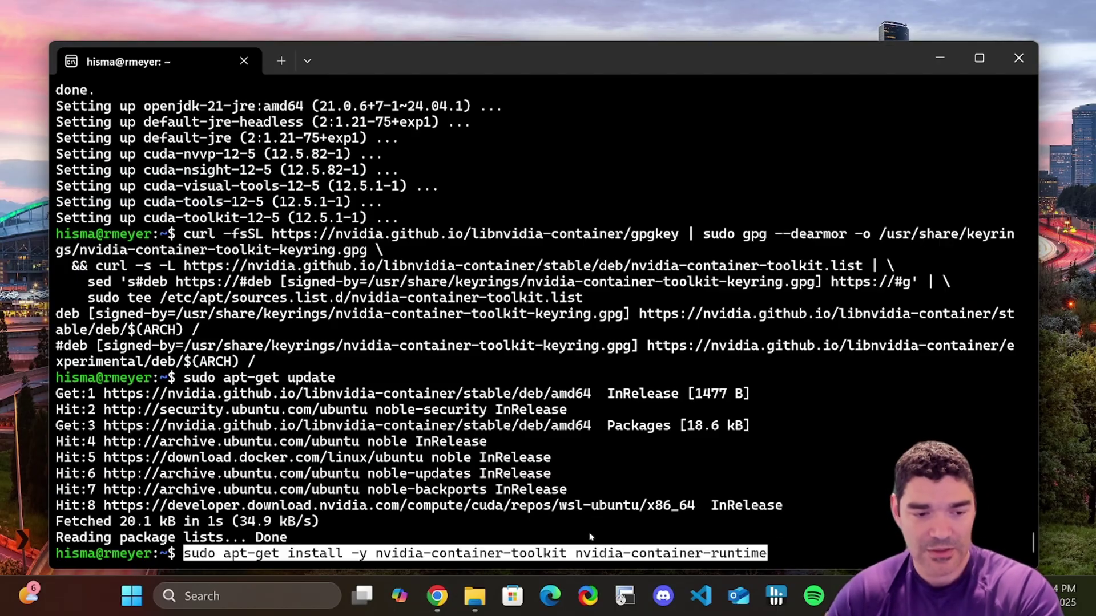
key(Return)
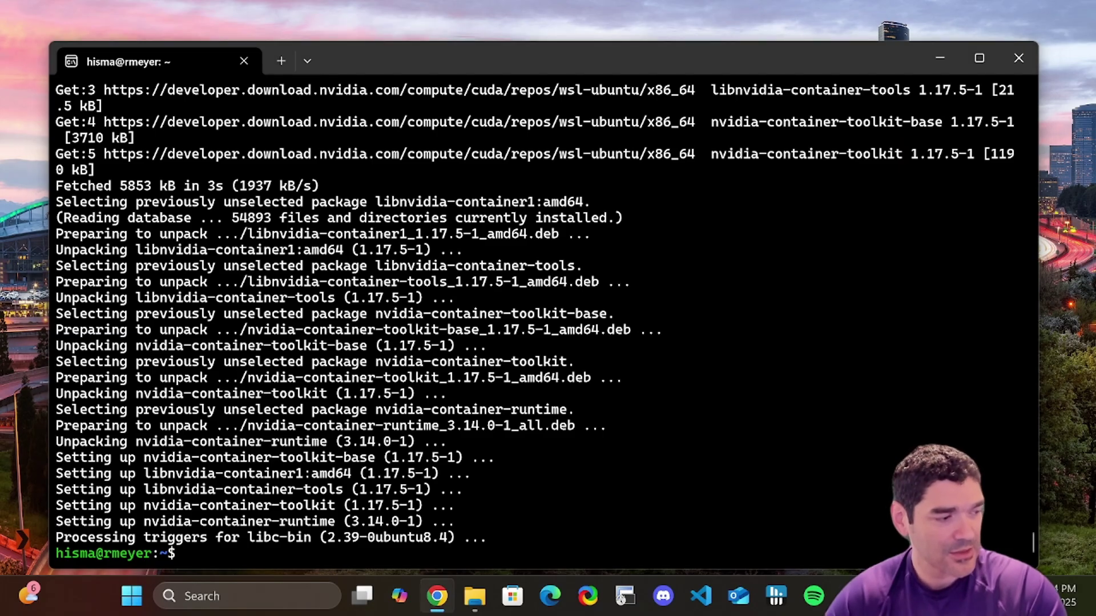
- Configure Docker for the nvidia runtime with nvidia-ctk and restart Docker
text(sudo nvidia-ctk runtime configure --runtime=docker)
key(Return)
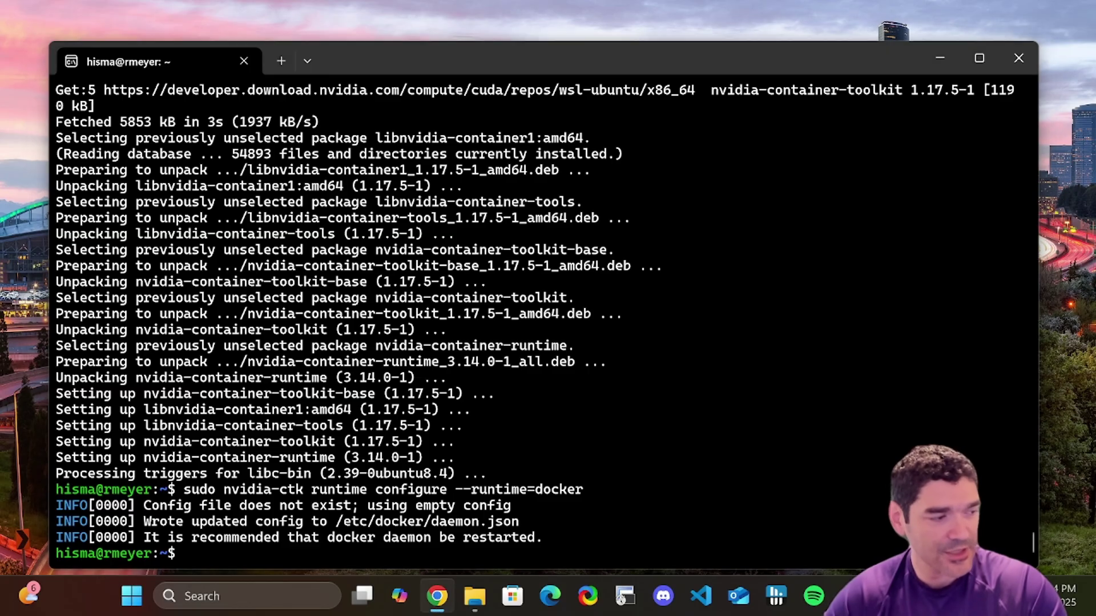
text(sudo systemctl restart docker)
key(Return)
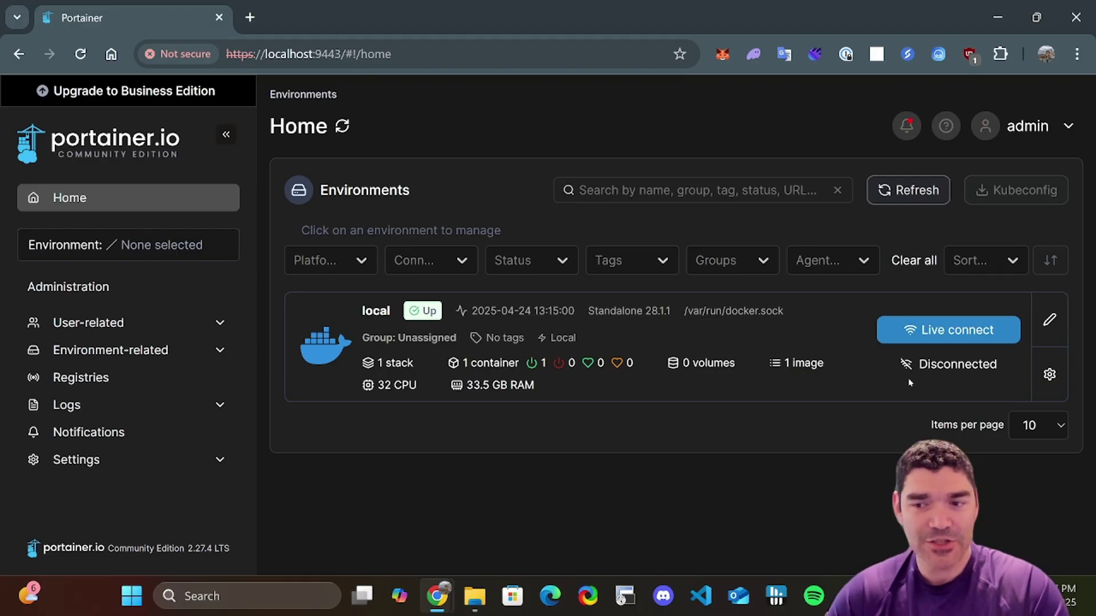
- Open the local environment's Dashboard, which shows GPU none, 1 stack and 1 running container
click(558, 317)
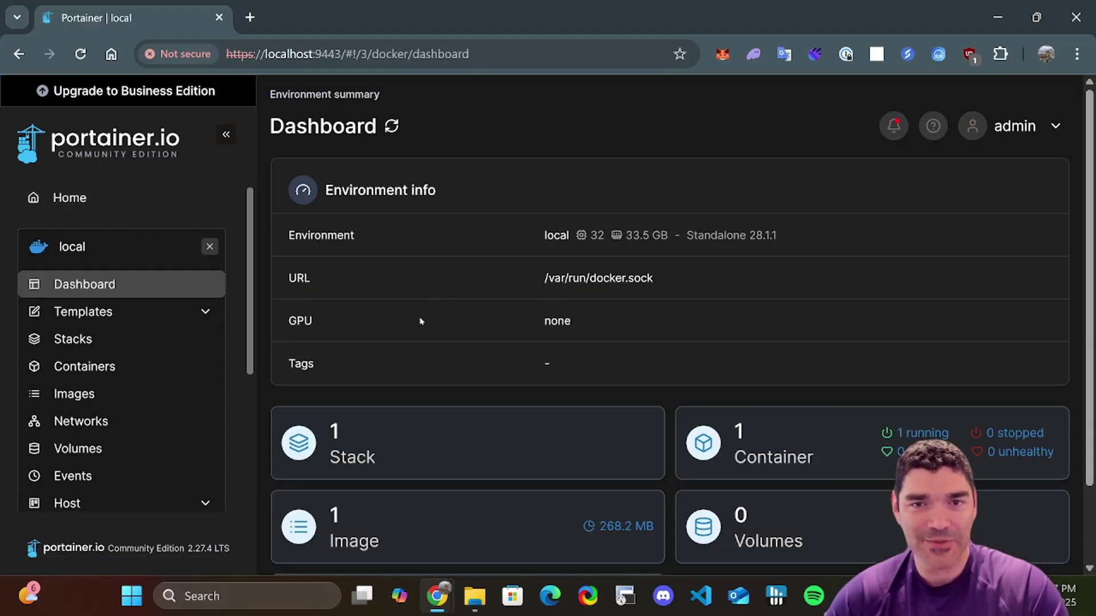
- Start adding a new Portainer stack named ai
click(122, 339)
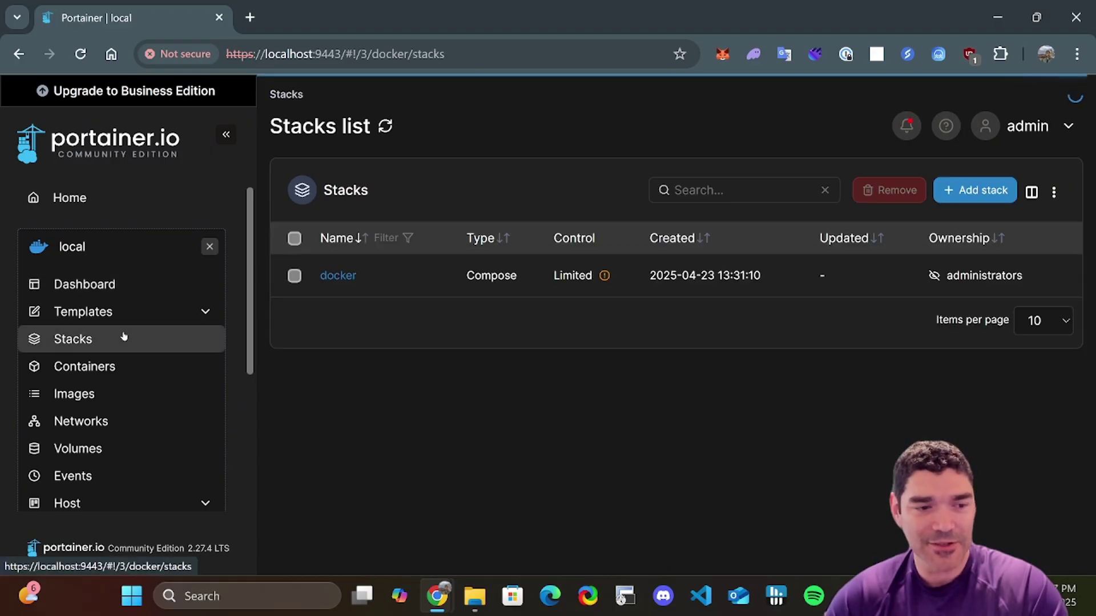
click(987, 191)
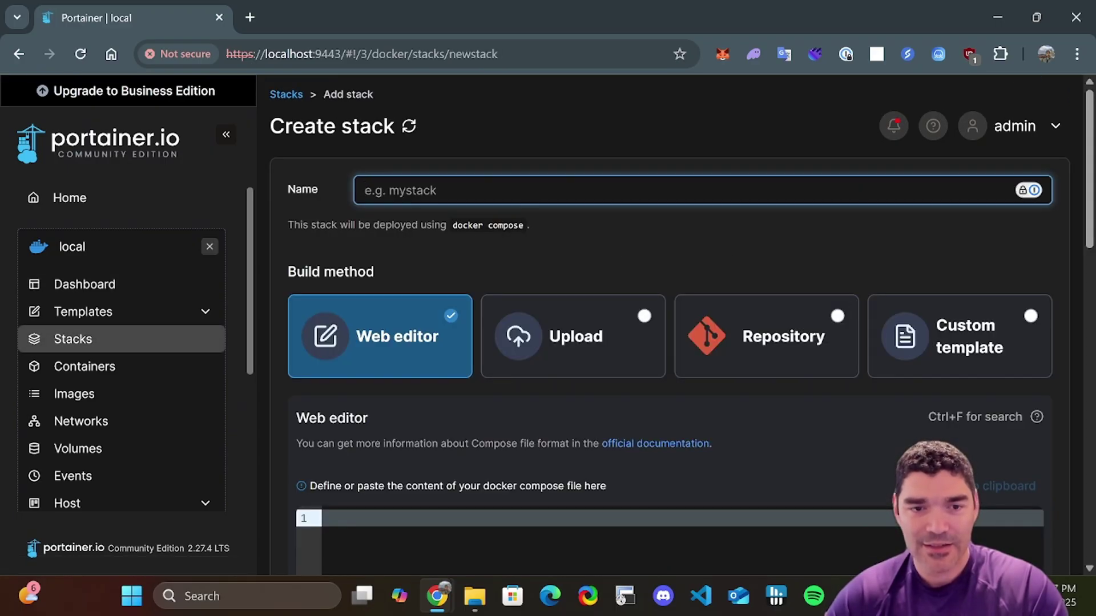
text(ai)
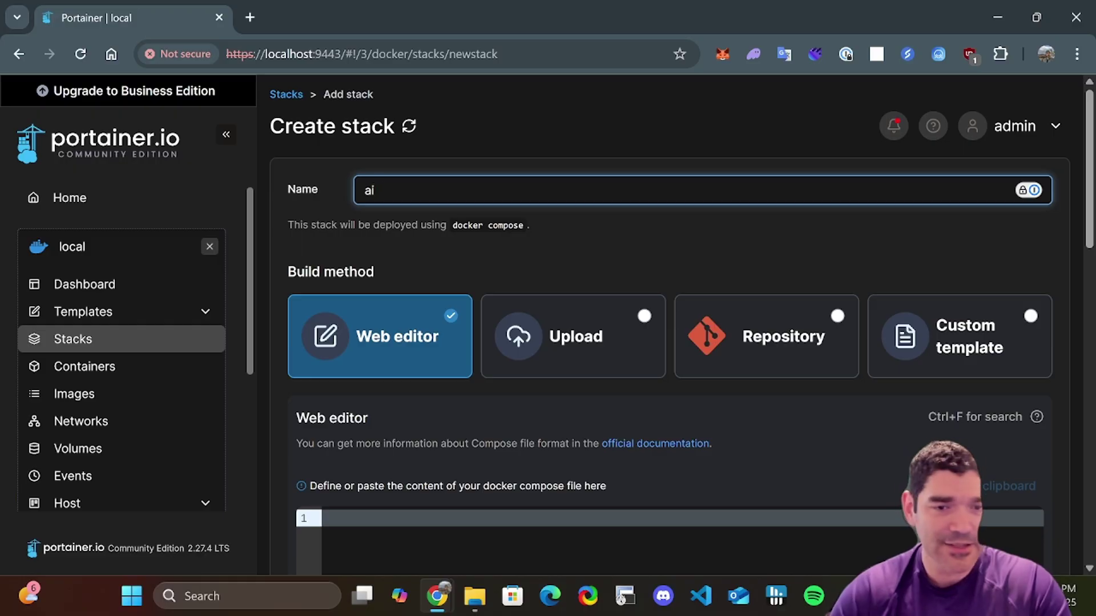
scroll(453, 280, down, 4)
scroll(411, 333, up, 1)
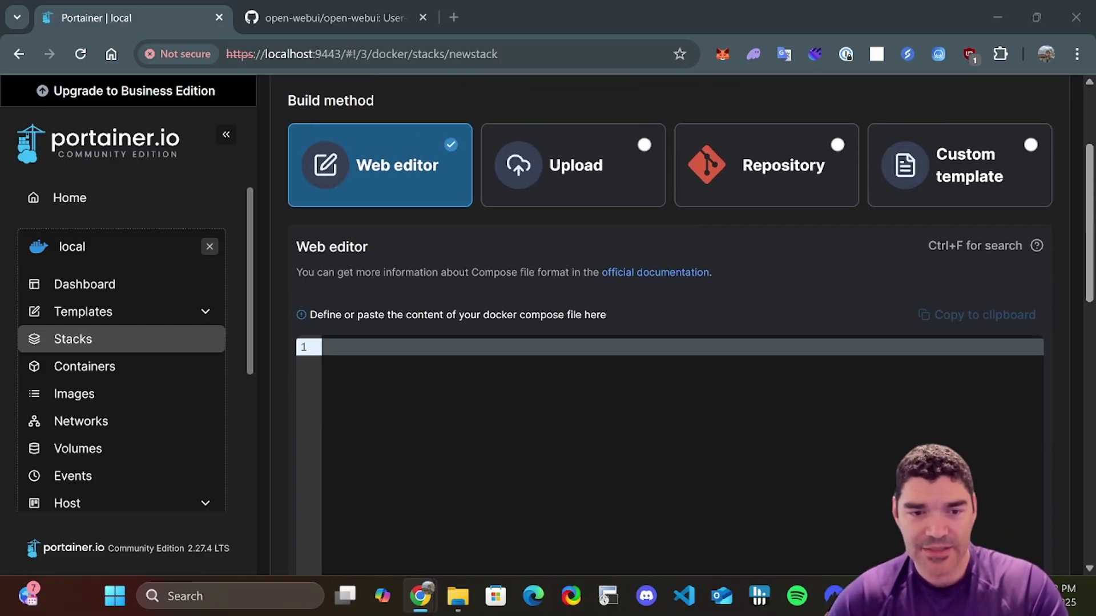
- Paste the Ollama and Open WebUI docker-compose file into the Web editor and deploy it
triple_click(405, 314)
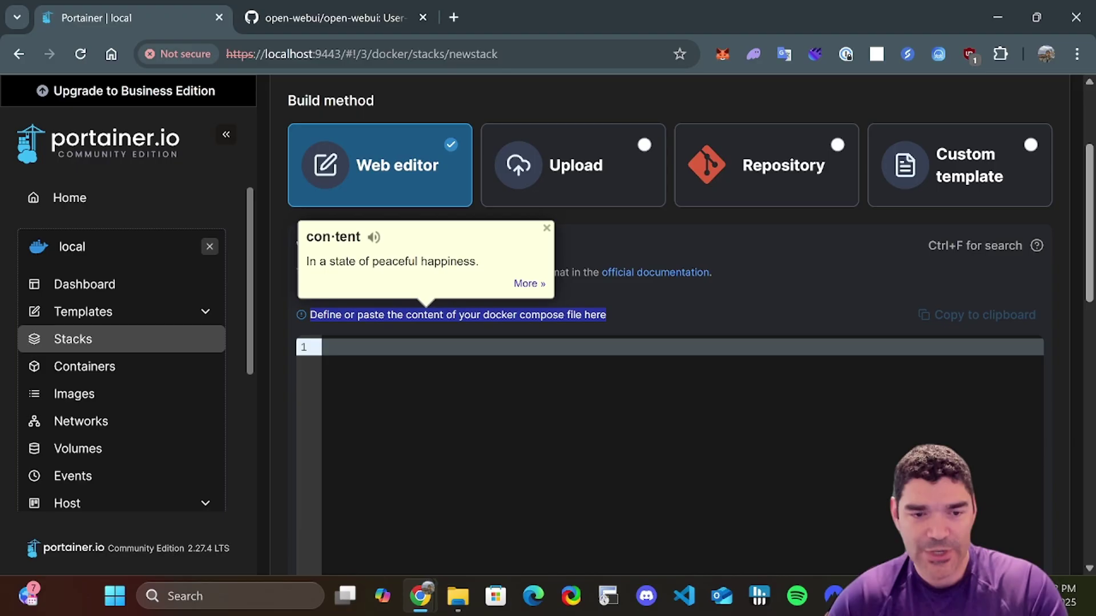
click(635, 318)
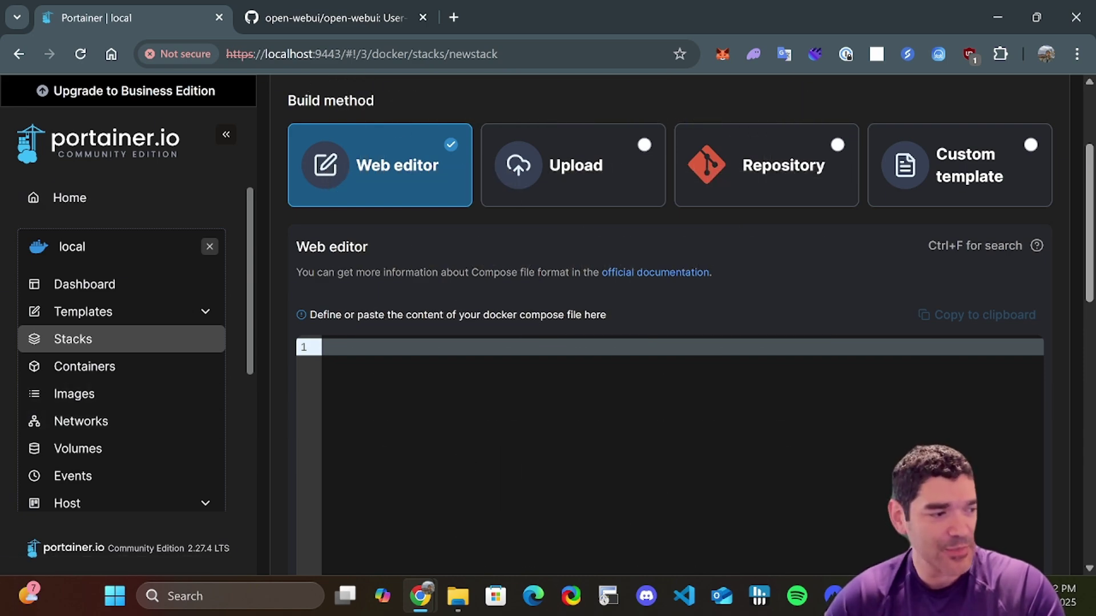
key(ctrl+v)
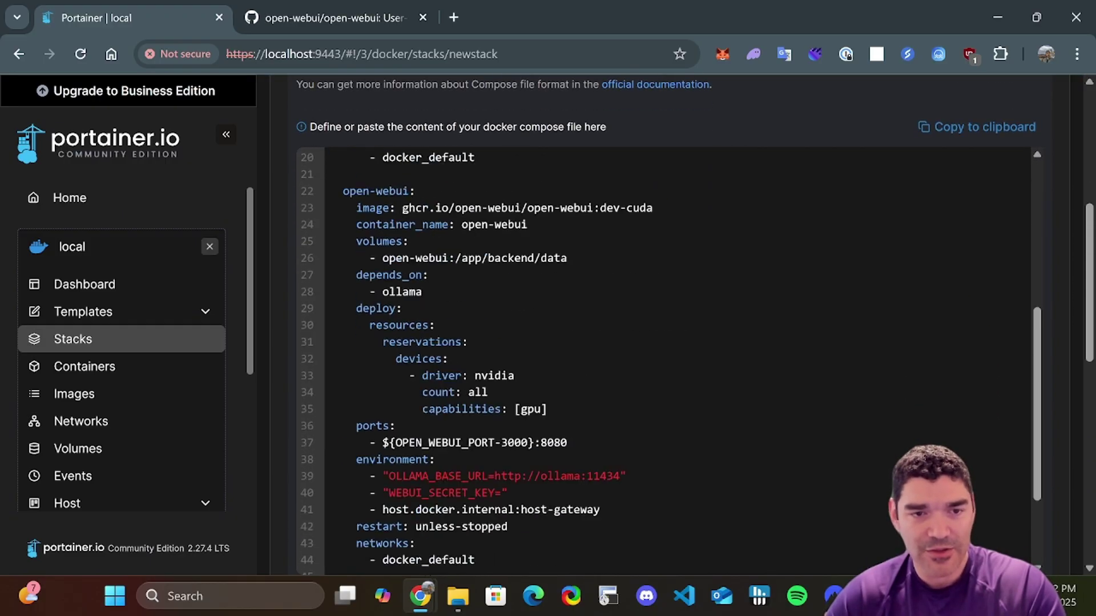
scroll(420, 500, down, 15)
click(345, 512)
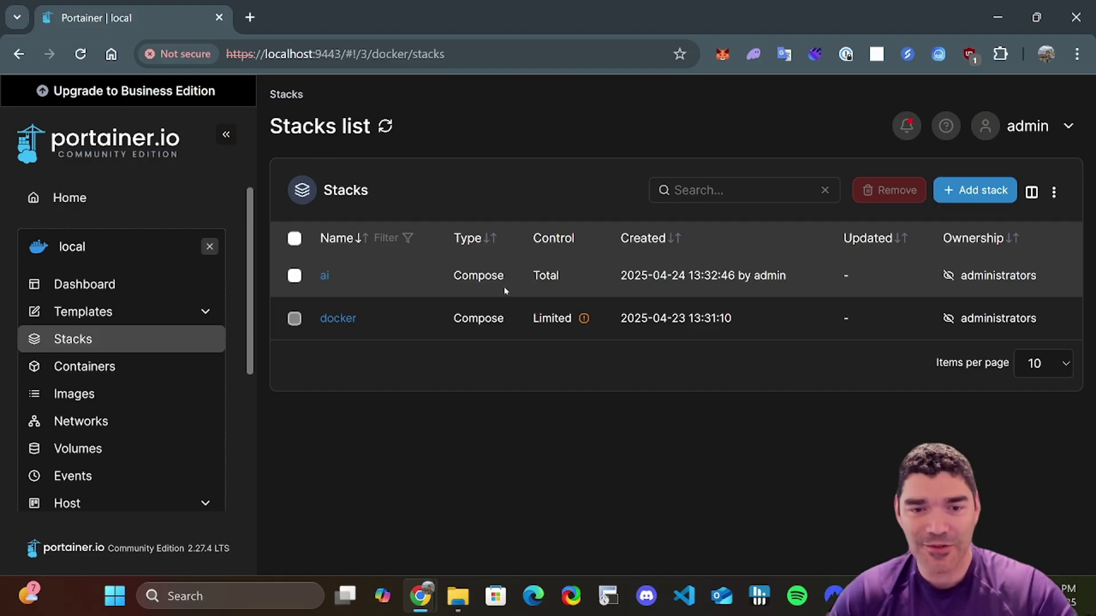
- Open the ai stack and review the open-webui container's logs
click(323, 277)
scroll(323, 277, down, 2)
scroll(485, 331, down, 5)
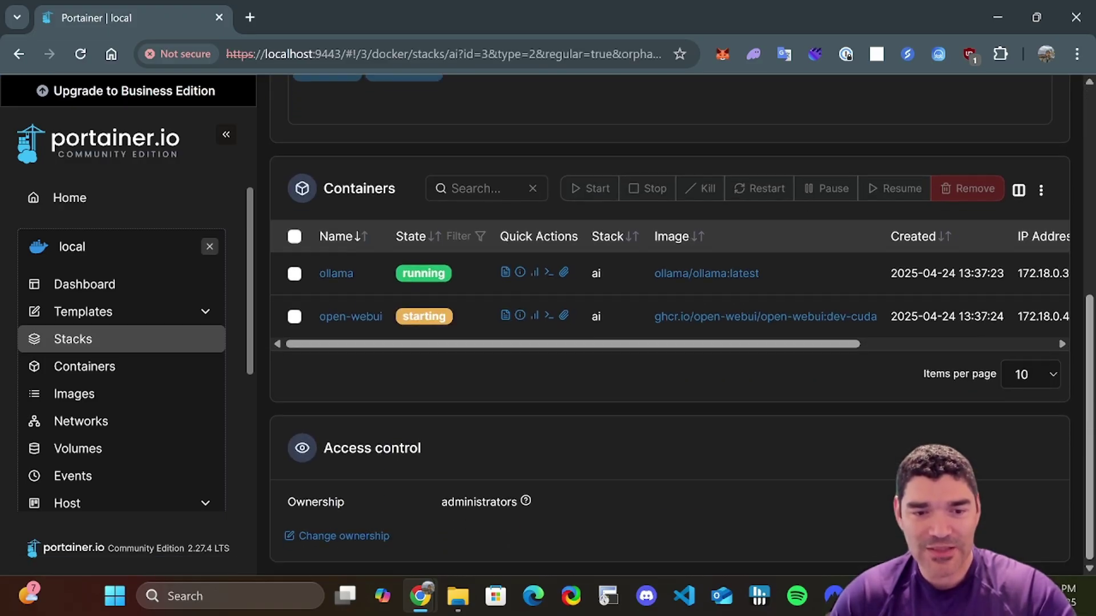
click(505, 317)
scroll(591, 371, down, 4)
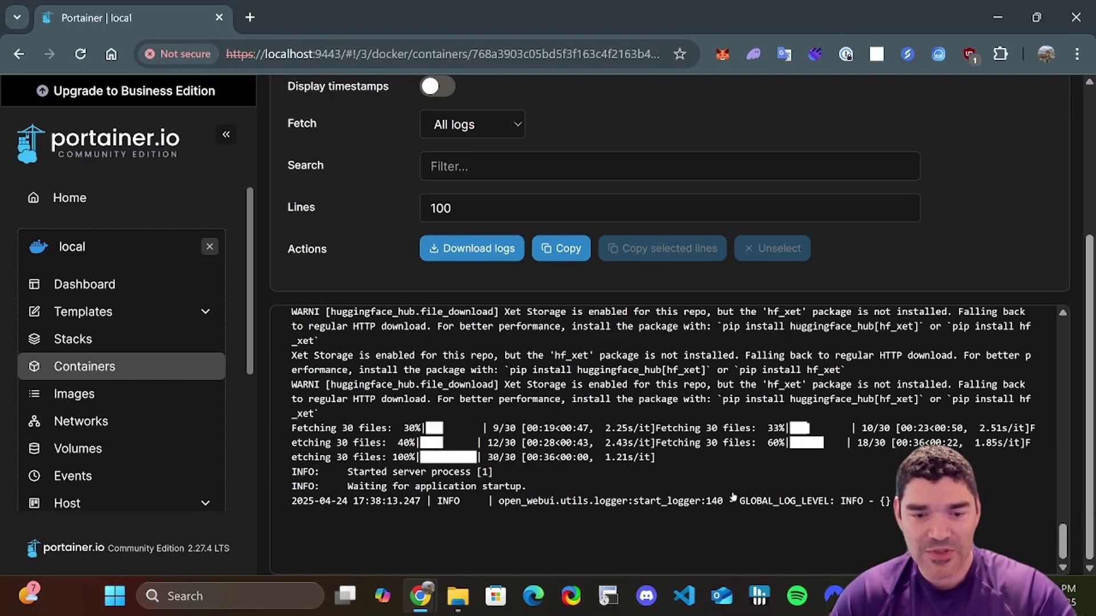
- Review the ollama container's logs, then recheck the open-webui logs
key(alt+Left)
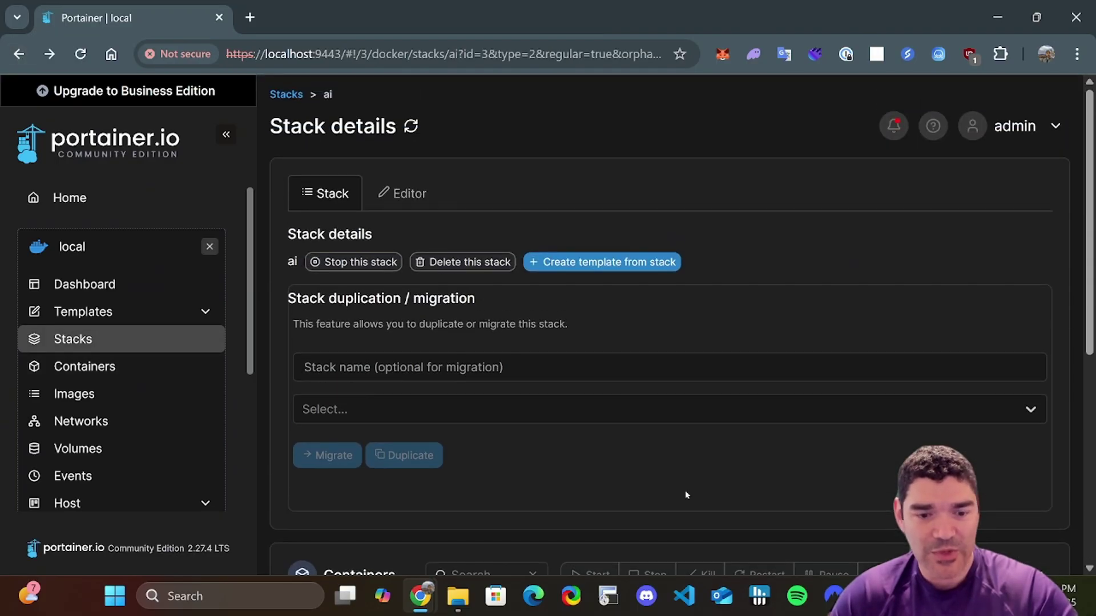
scroll(612, 432, down, 6)
click(504, 272)
scroll(685, 399, down, 4)
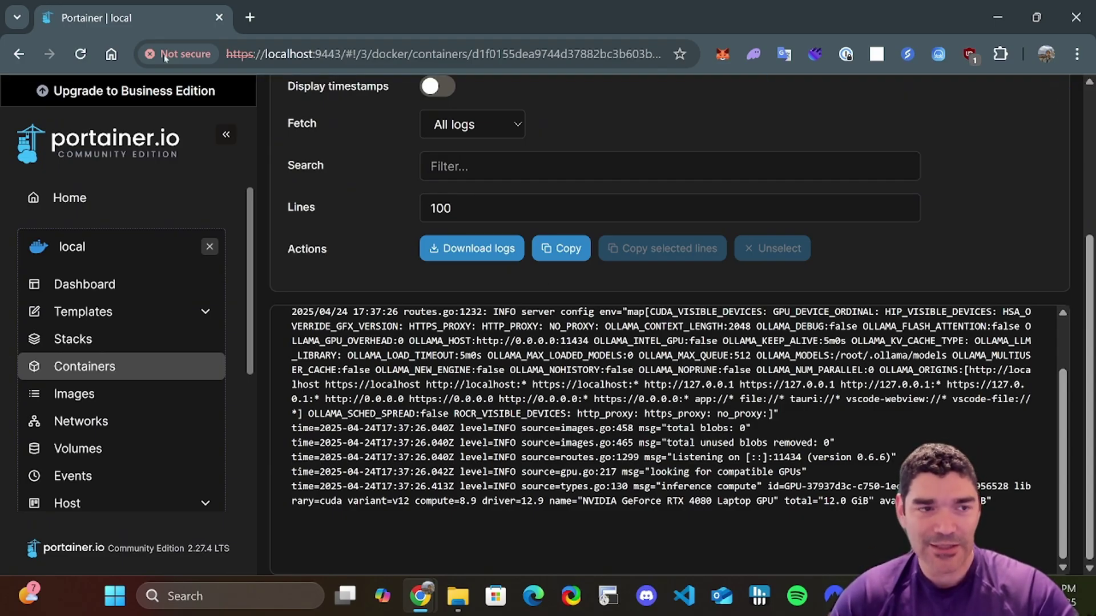
key(alt+Left)
scroll(560, 372, down, 6)
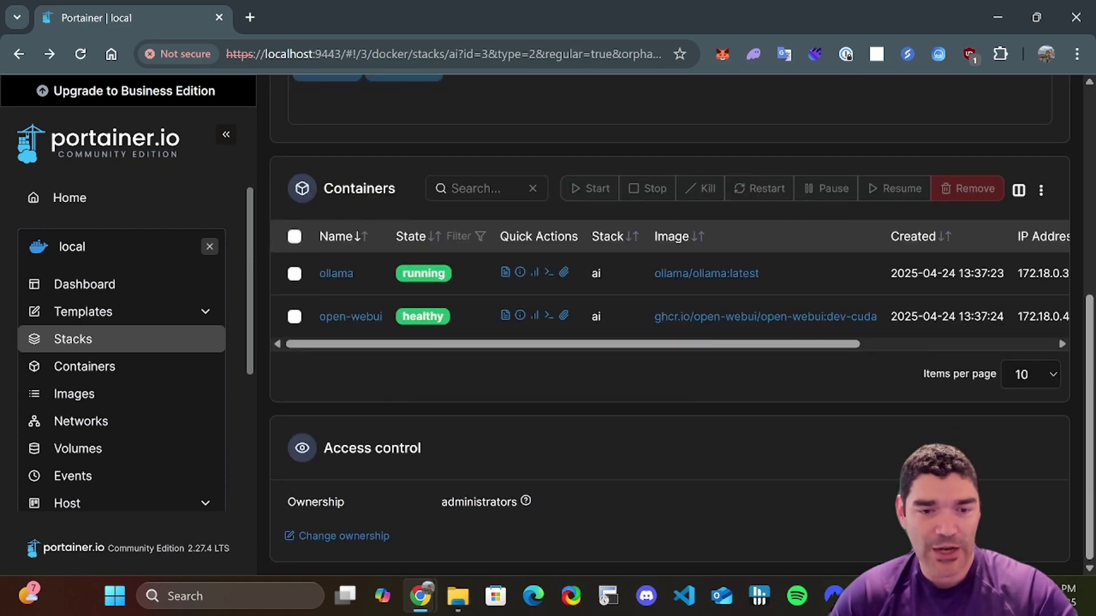
click(505, 315)
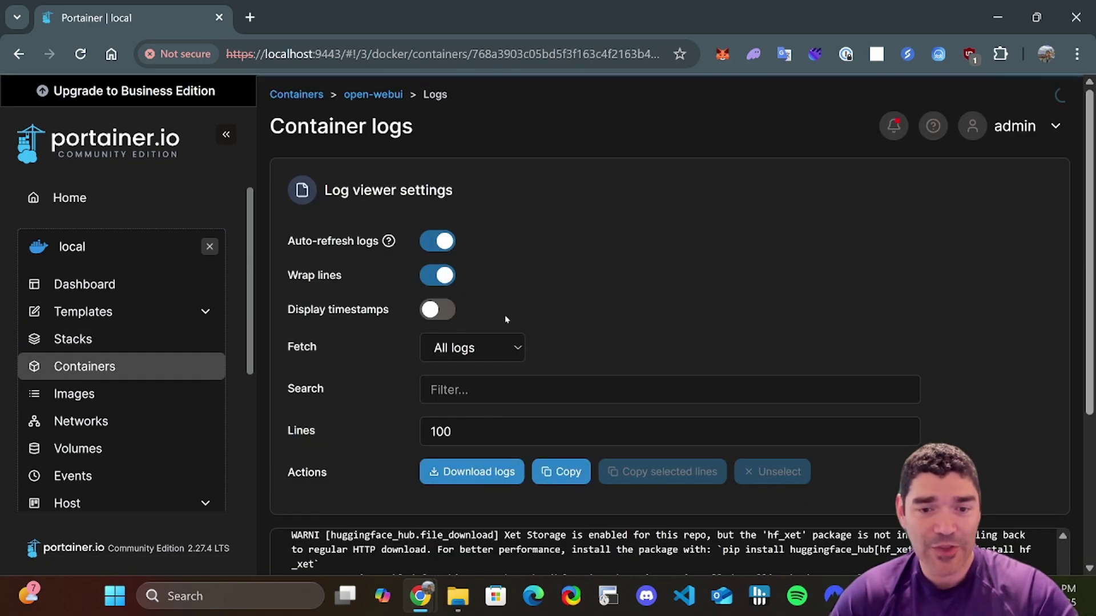
scroll(874, 493, down, 4)
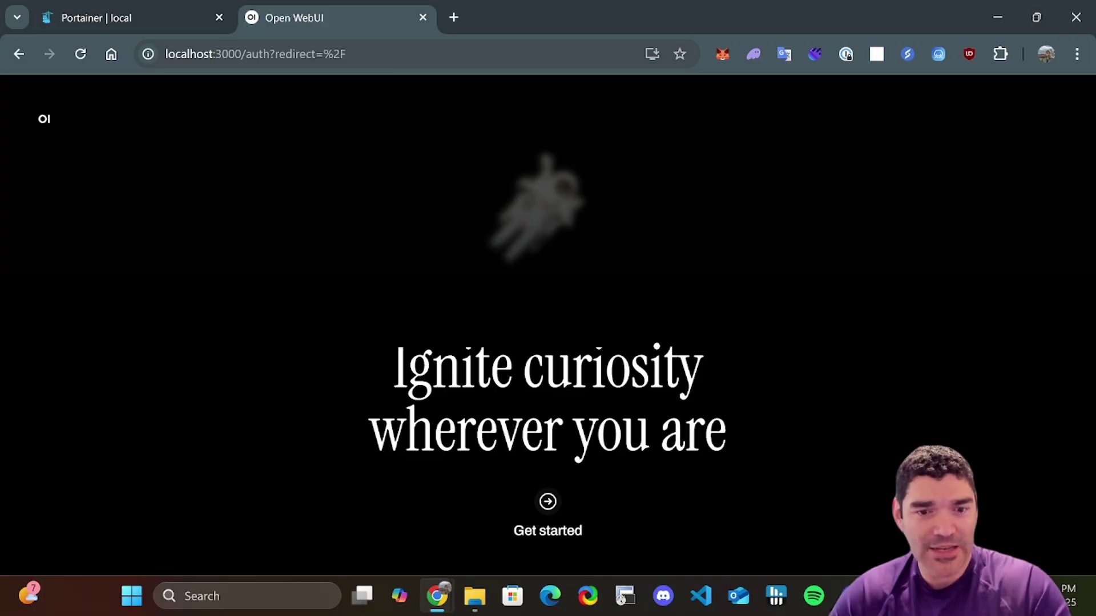
- Create the admin account with the admin's name, email and password, then dismiss the release notes
click(549, 502)
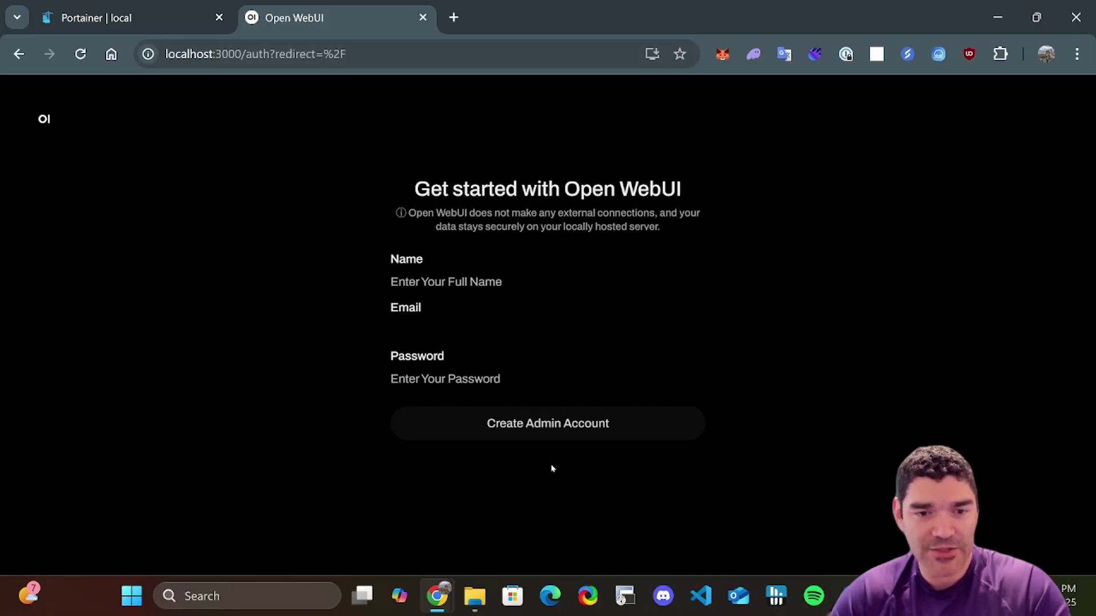
key(Tab)
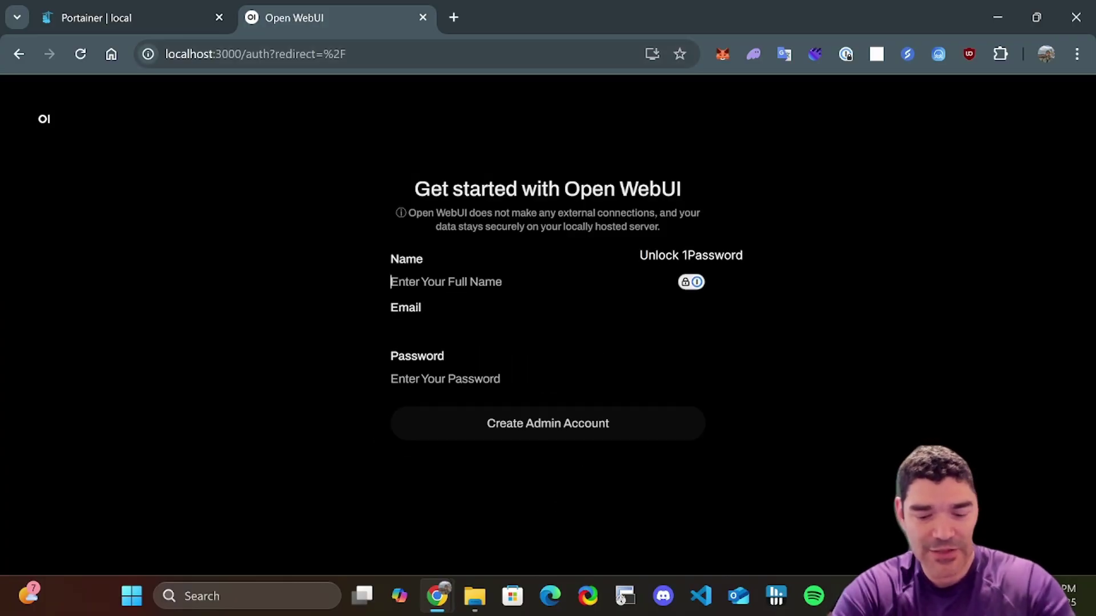
text(Richard Meyer)
key(Tab)
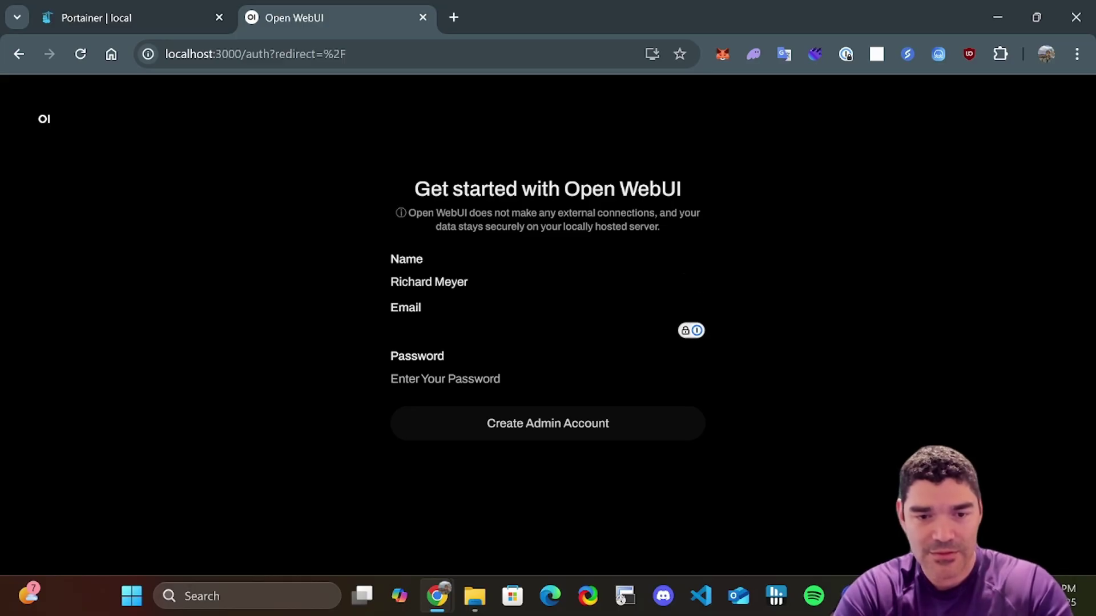
key(Tab)
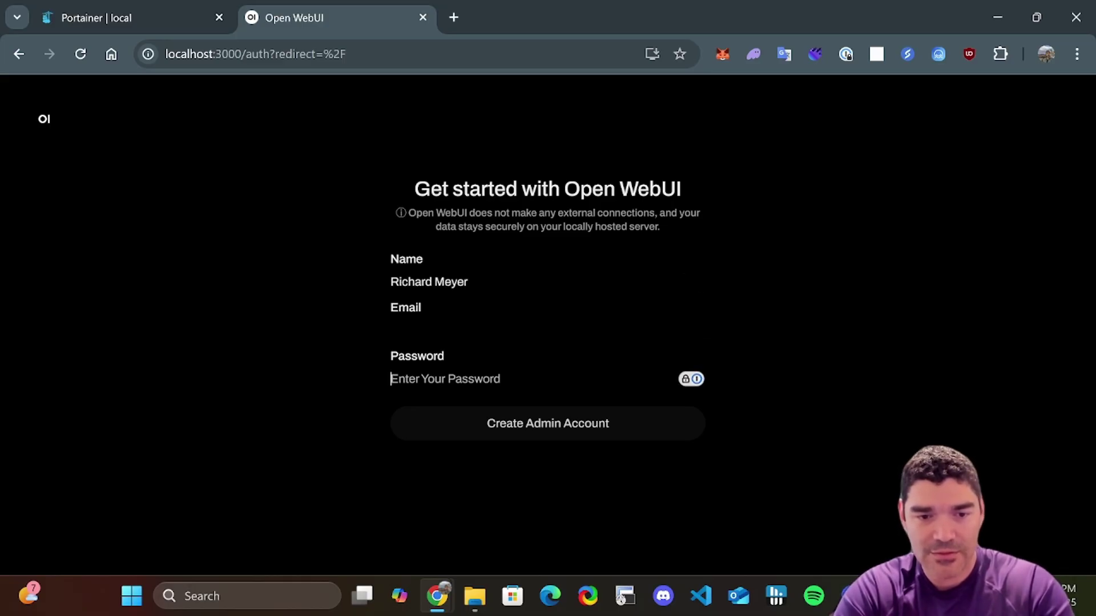
text(***********)
click(556, 425)
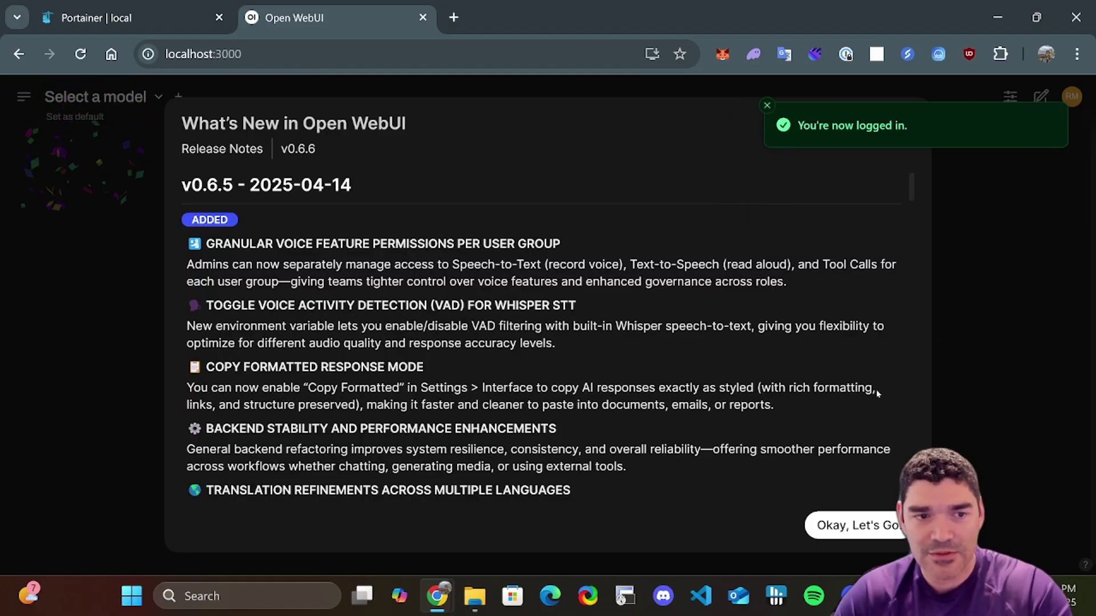
click(867, 524)
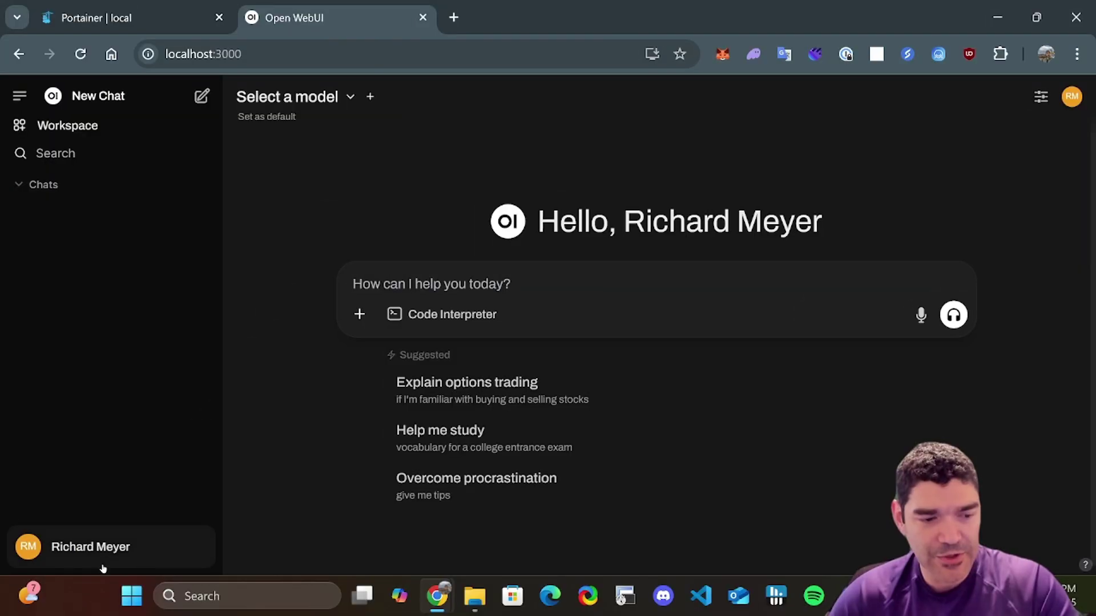
click(104, 560)
click(135, 333)
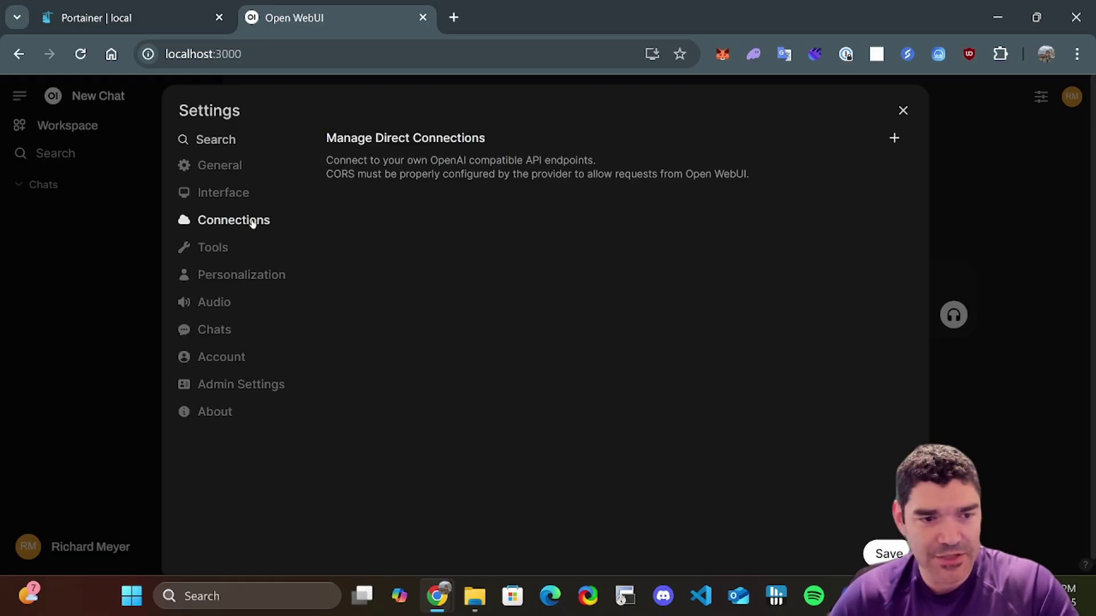
click(259, 383)
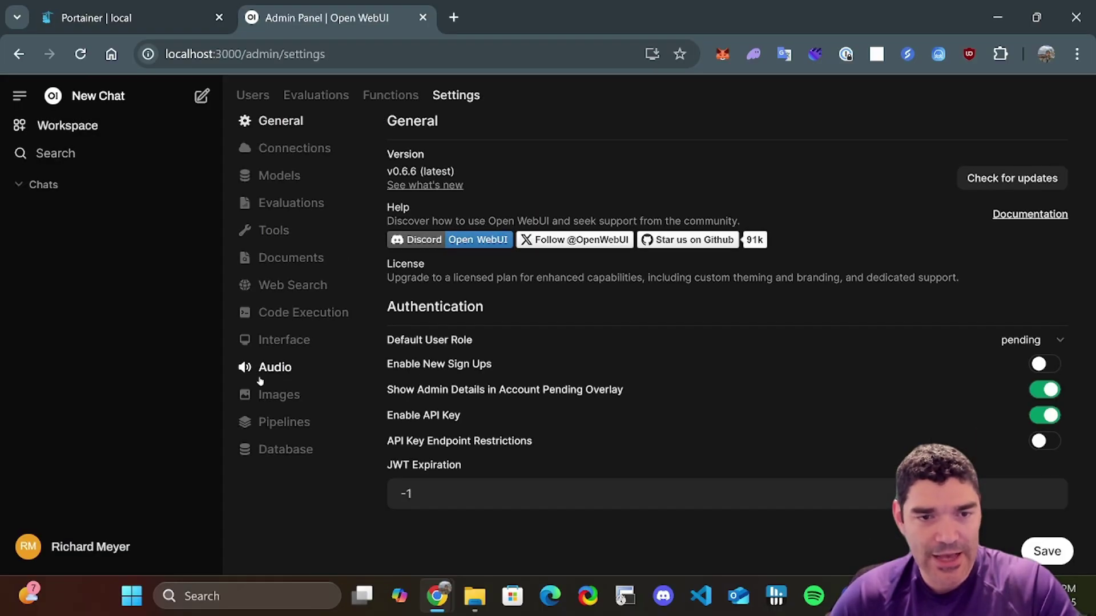
click(318, 150)
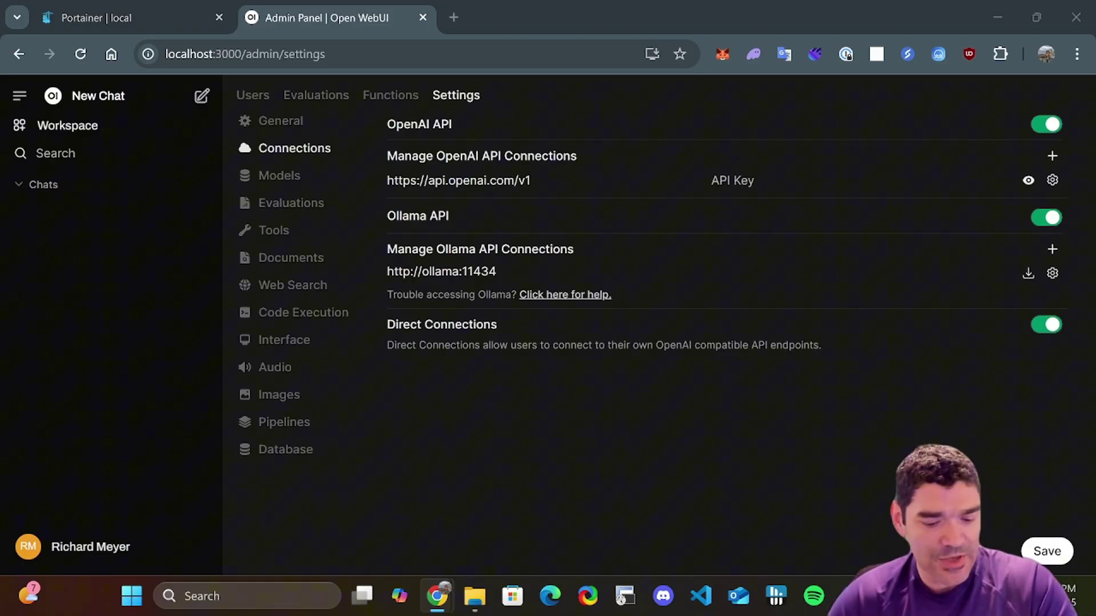
key(alt+Tab)
key(ctrl+v)
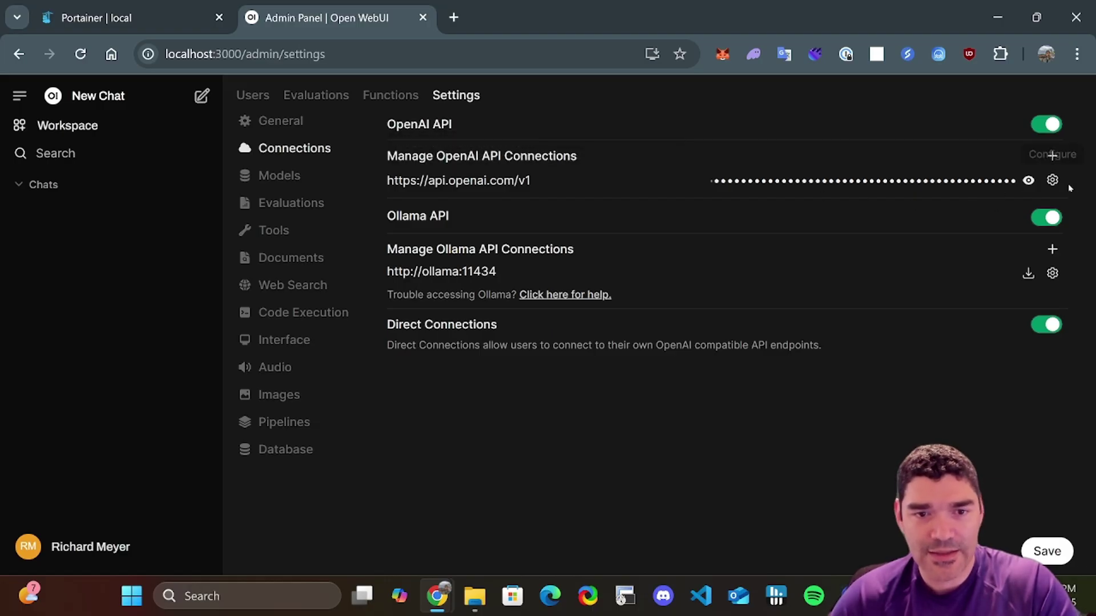
click(1053, 181)
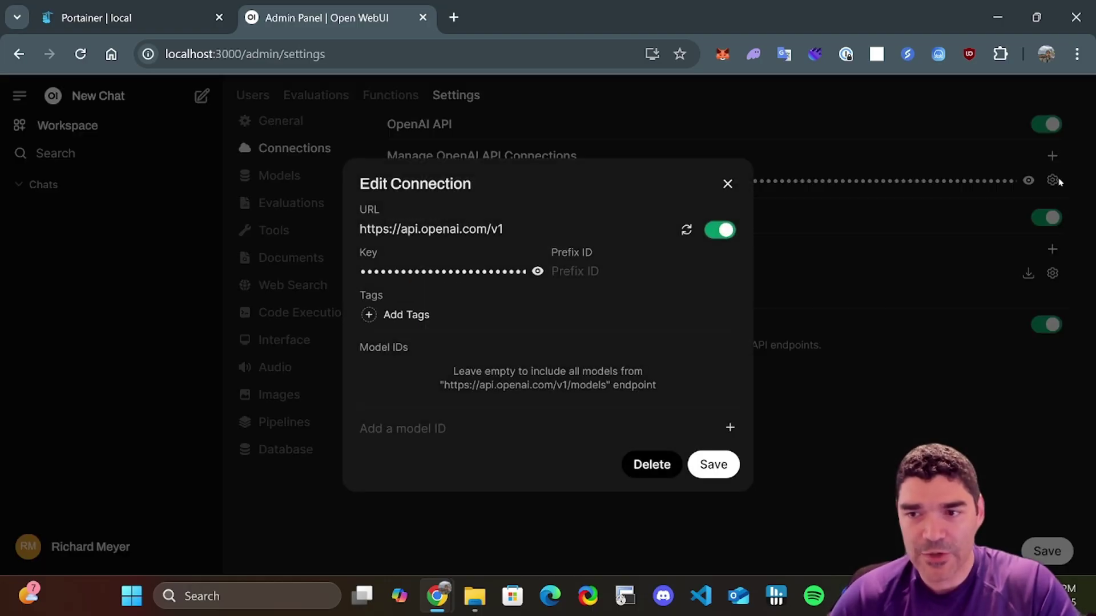
click(686, 230)
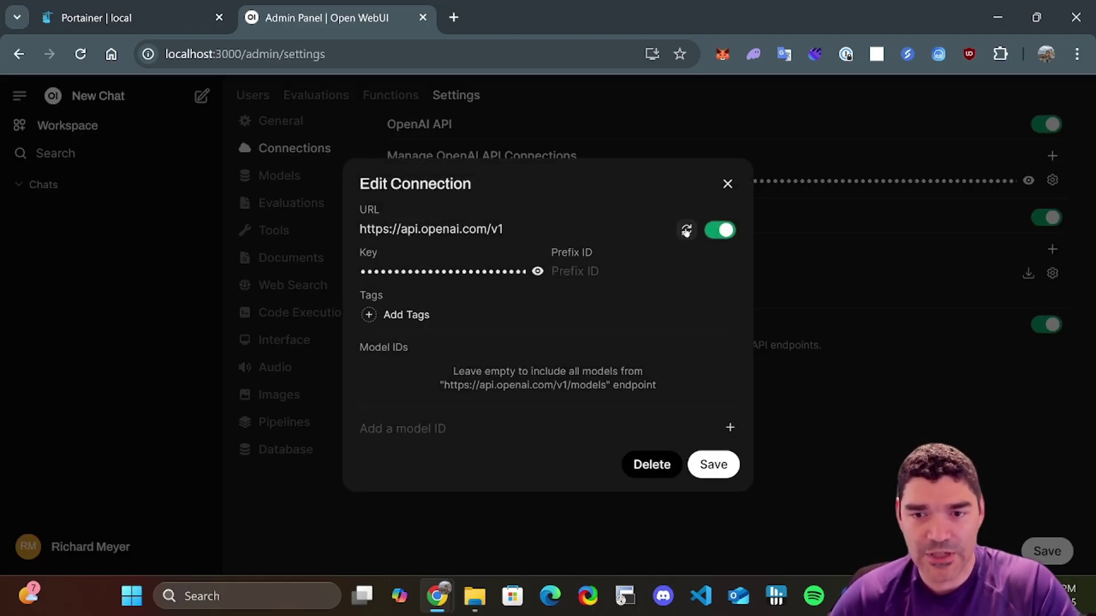
click(728, 183)
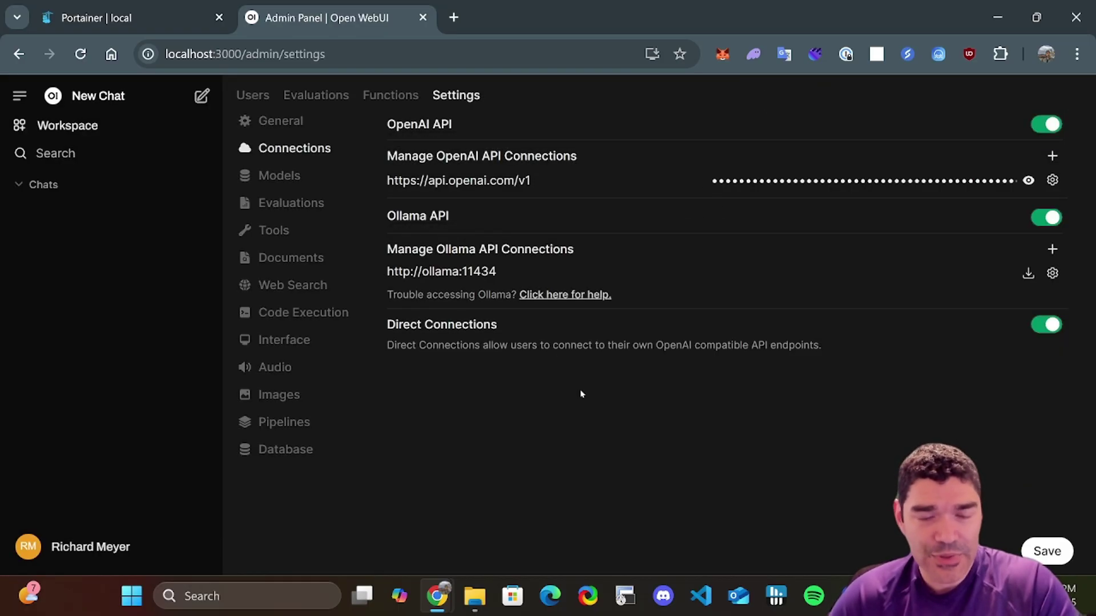
click(1053, 274)
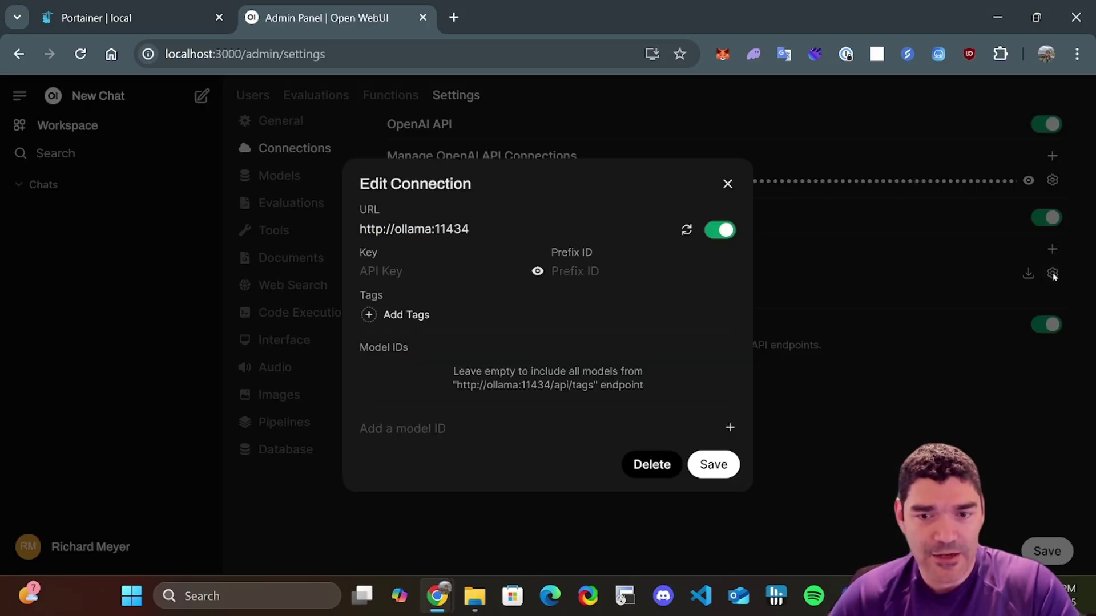
click(686, 230)
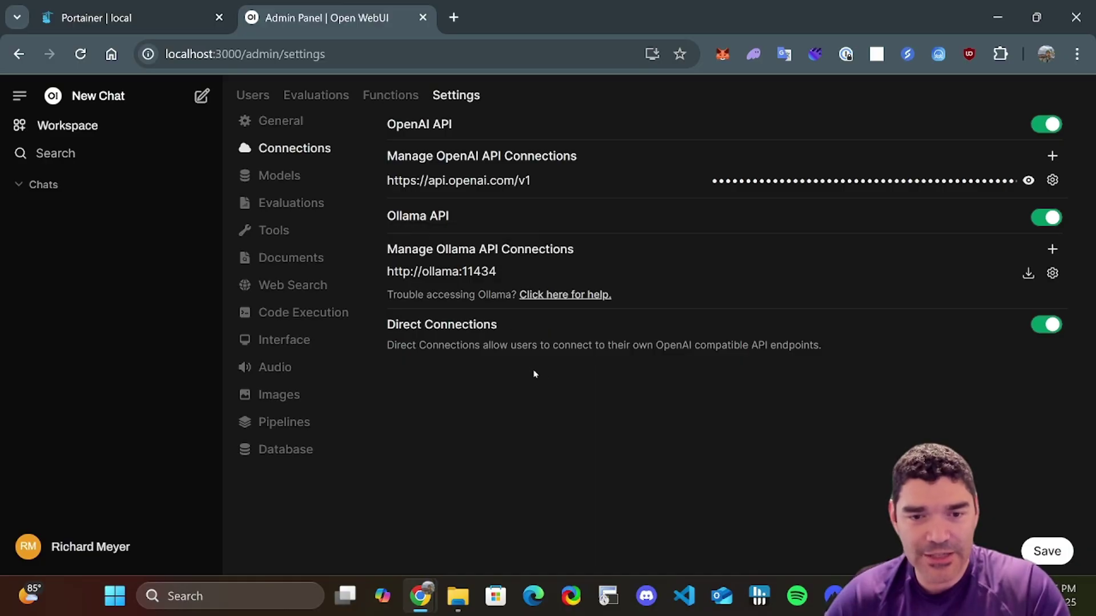
click(1044, 551)
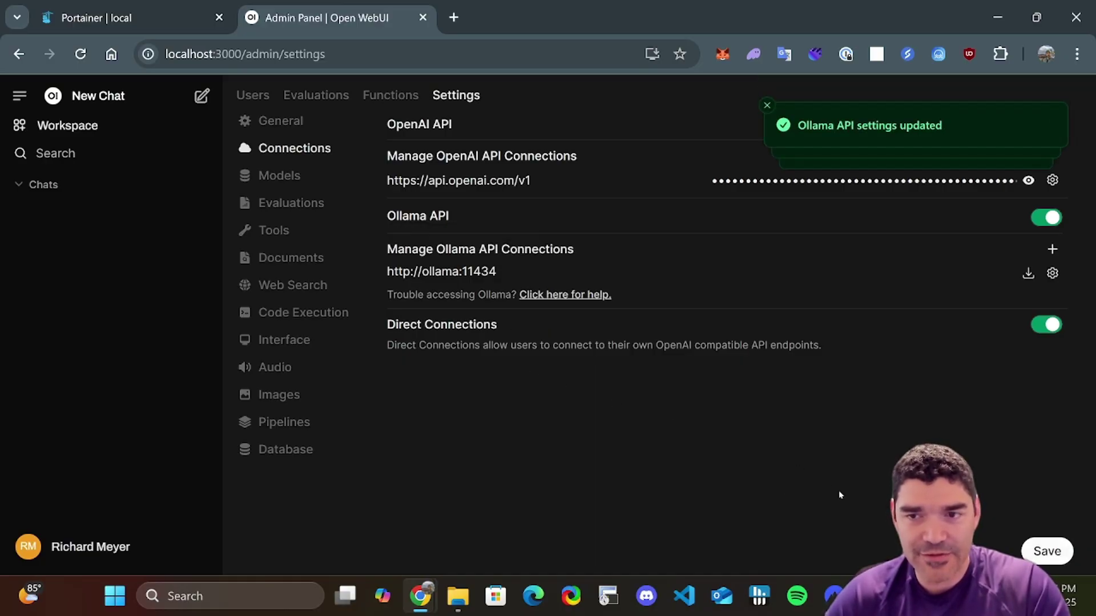
- In a new chat, search the model list for llama3.1 and pull it from Ollama.com
click(141, 102)
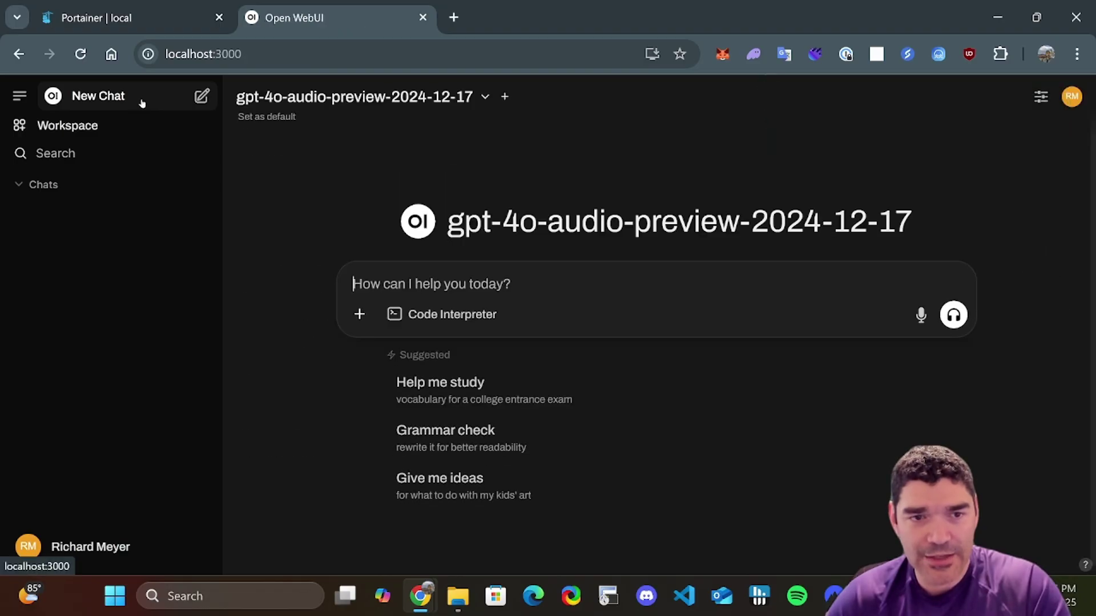
click(462, 97)
scroll(481, 240, down, 6)
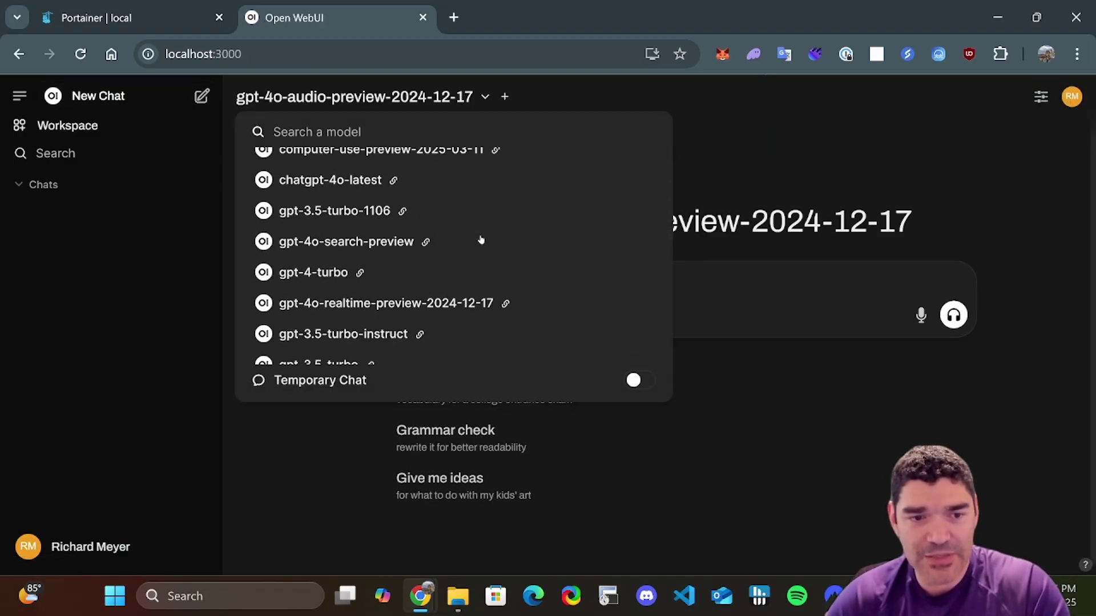
scroll(481, 239, down, 8)
scroll(487, 277, up, 5)
scroll(490, 290, up, 10)
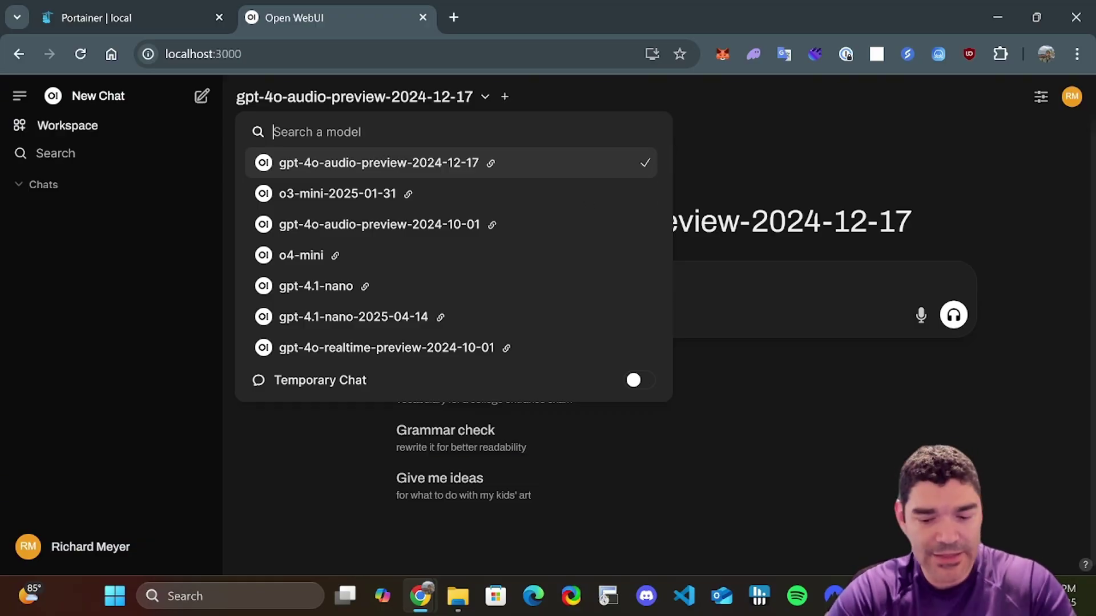
text(llama3.1)
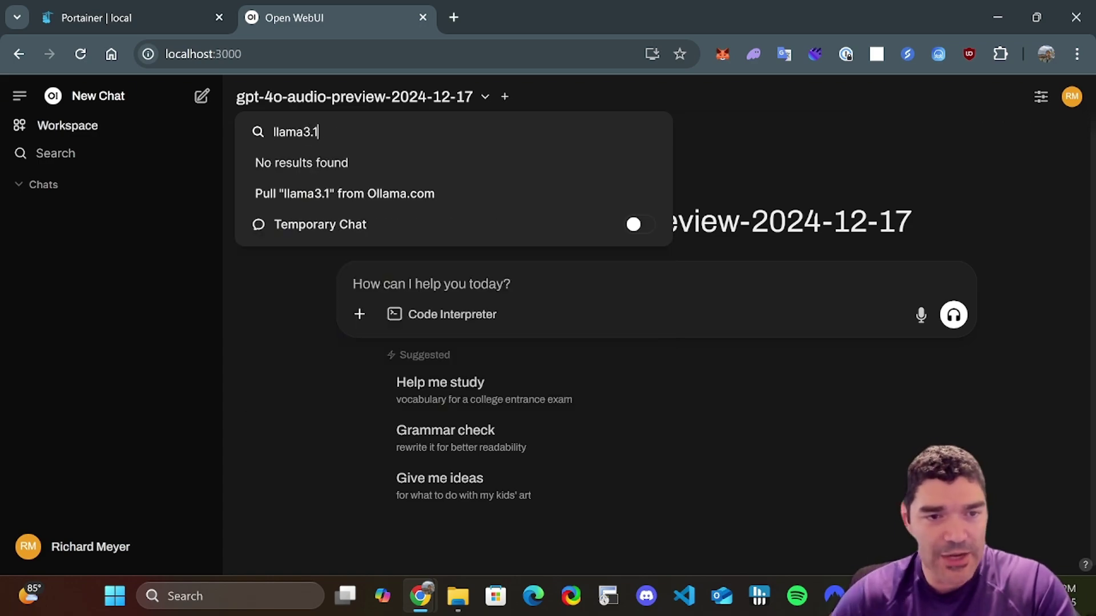
click(382, 195)
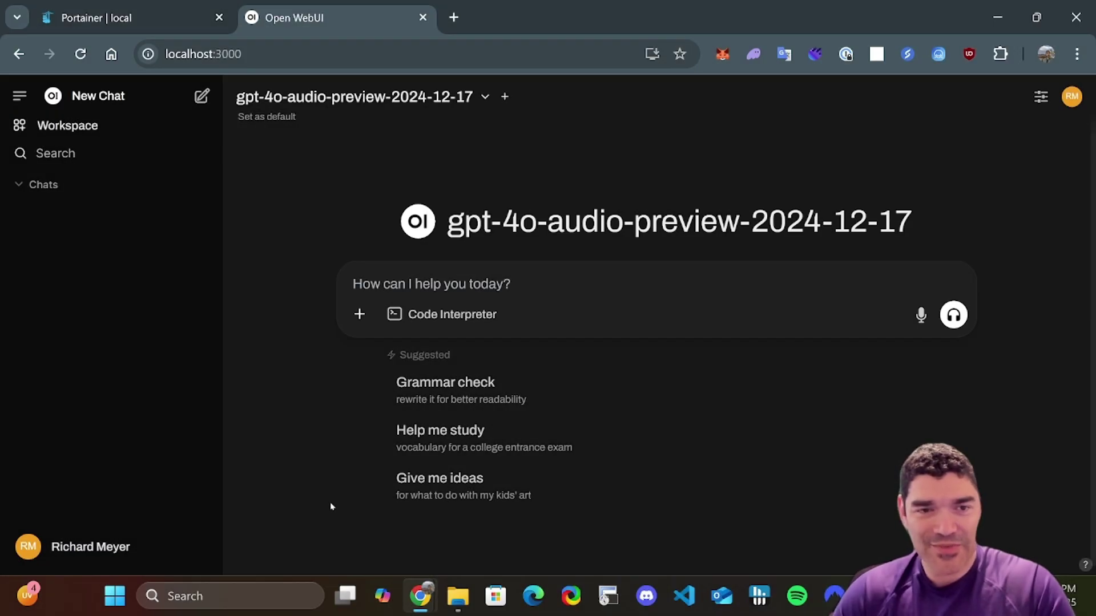
- Select llama3.1:latest as the chat's model
click(415, 97)
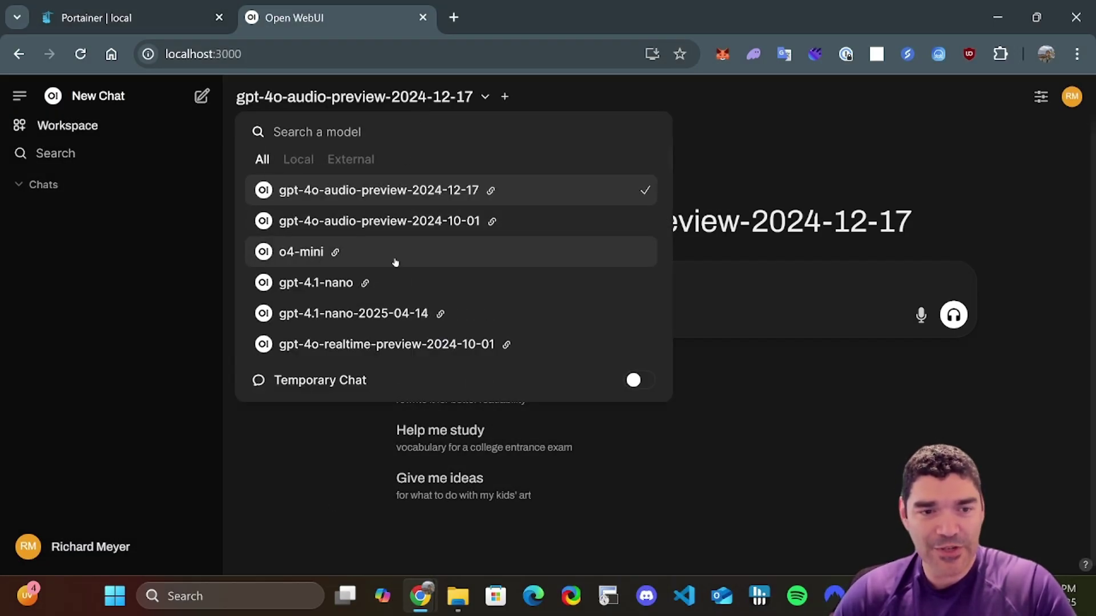
scroll(394, 261, down, 3)
scroll(395, 262, down, 5)
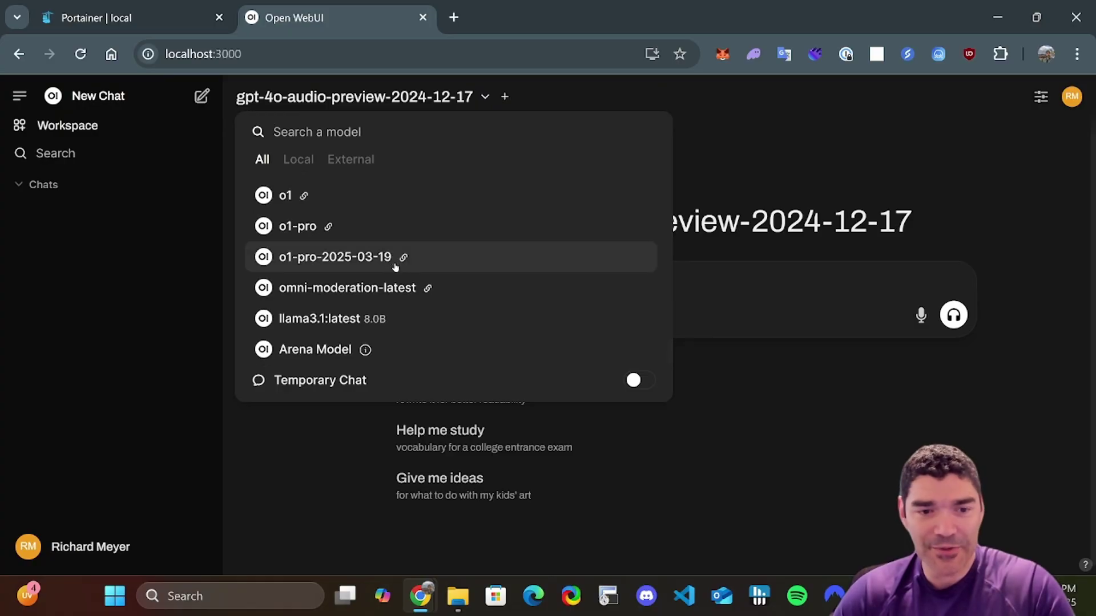
click(389, 319)
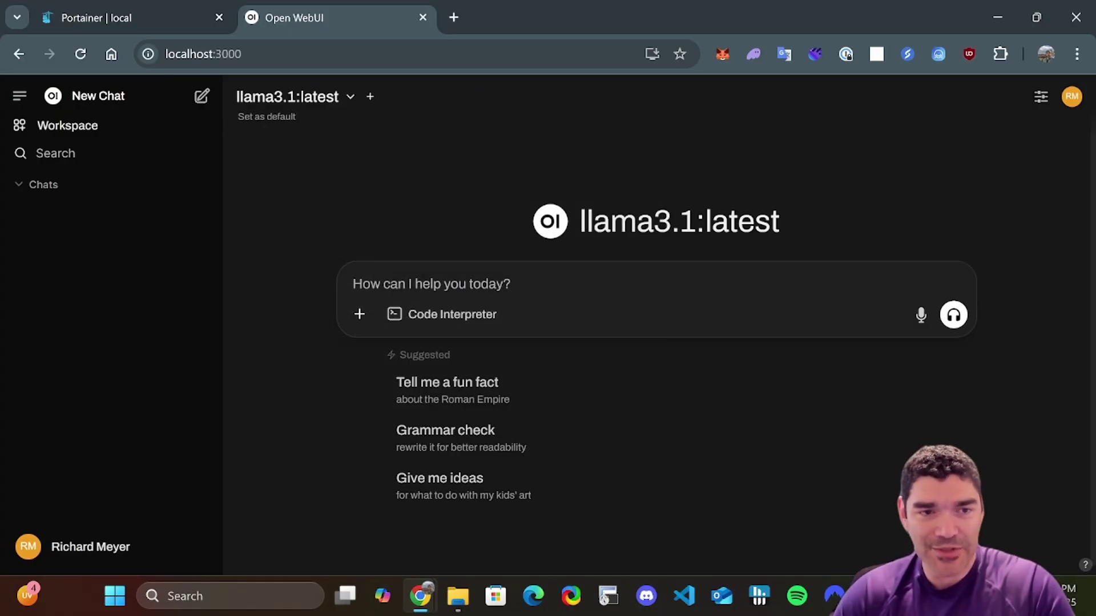
- Ask llama3.1:latest the suggested Roman Empire fun-fact question in a new chat
click(508, 388)
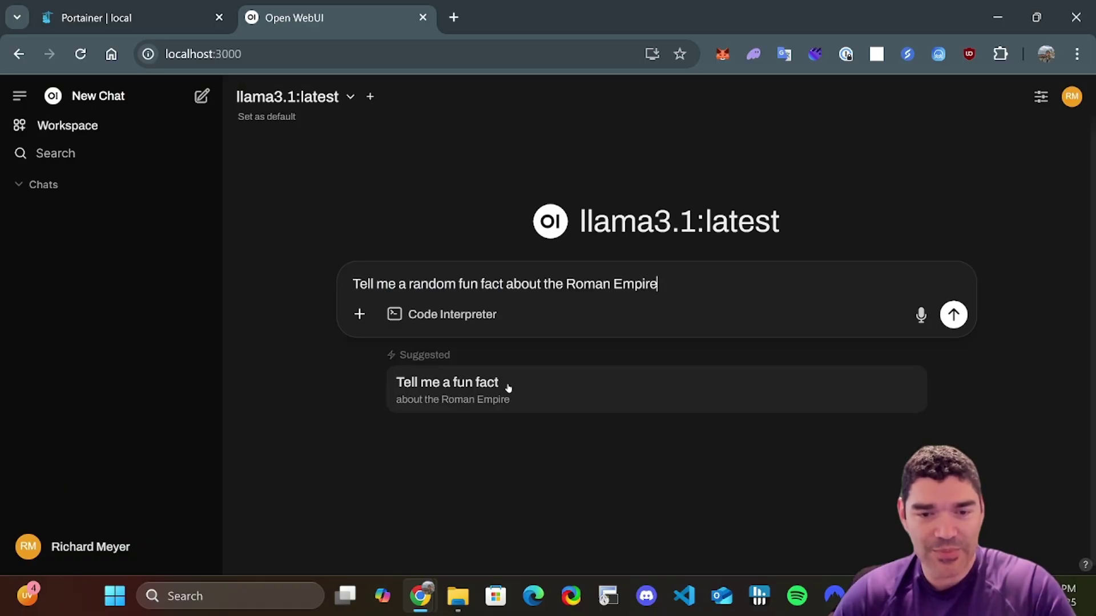
click(953, 315)
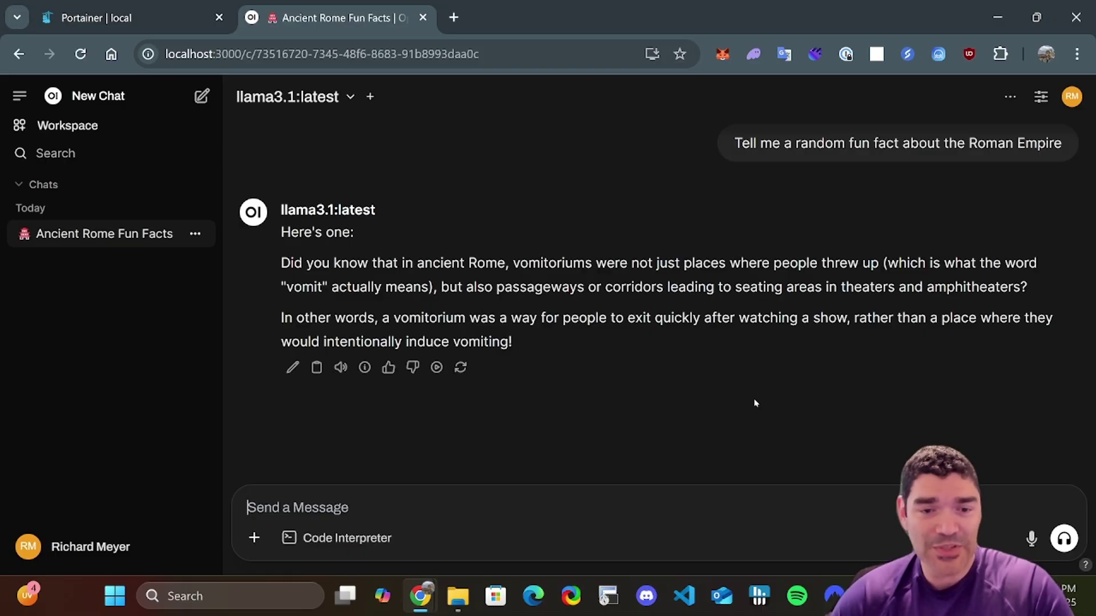
mouse_move(365, 368)
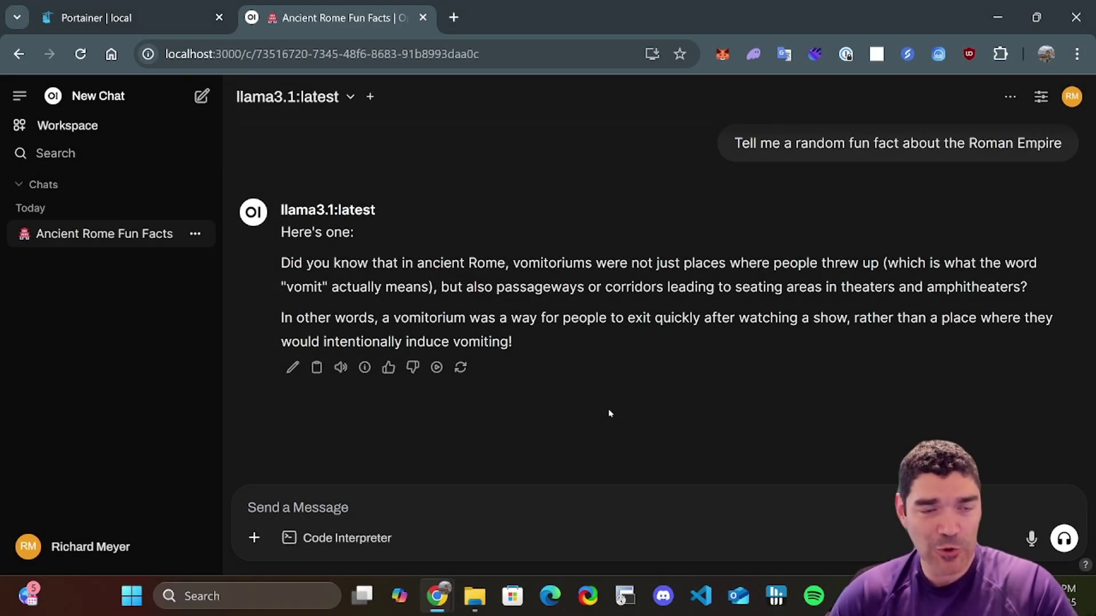
- Switch the chat model to o4-mini and send it the message 'hello'
click(346, 99)
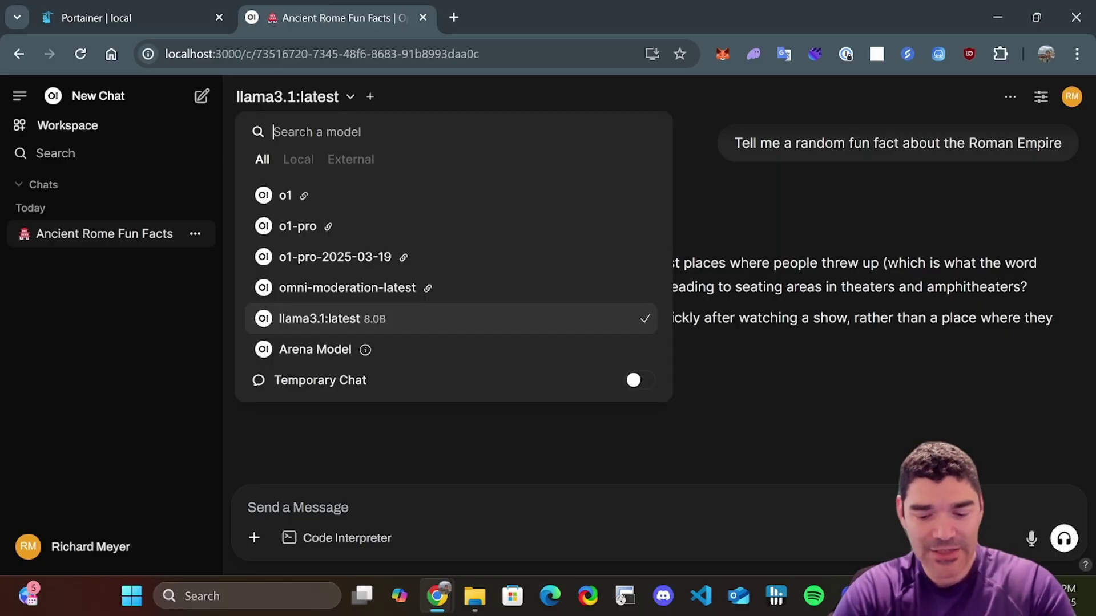
text(o4)
key(Return)
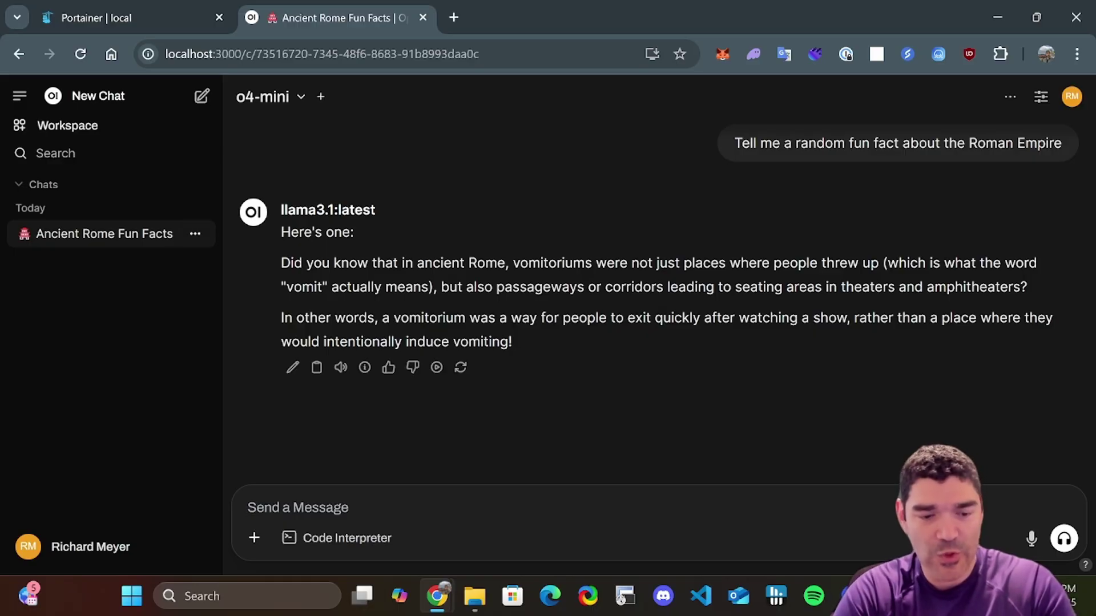
text(hello)
key(Return)
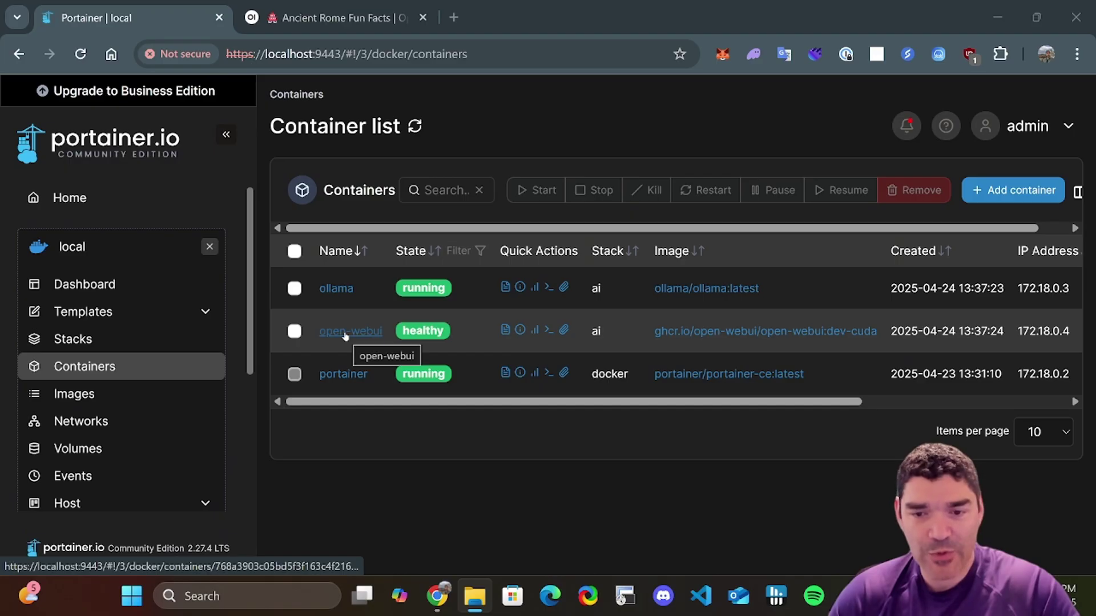
click(295, 288)
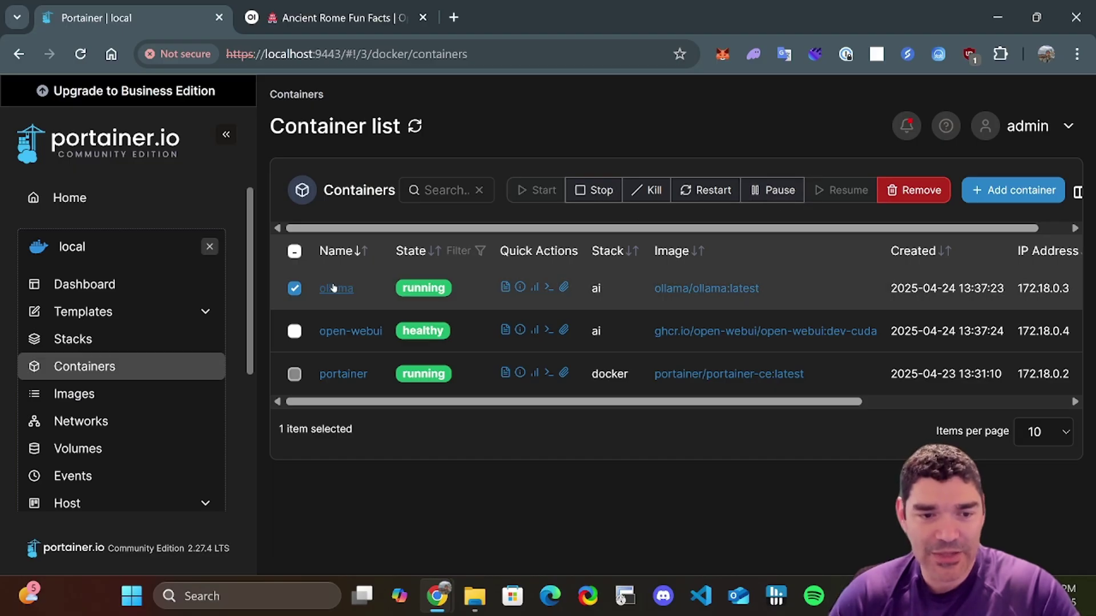
click(294, 289)
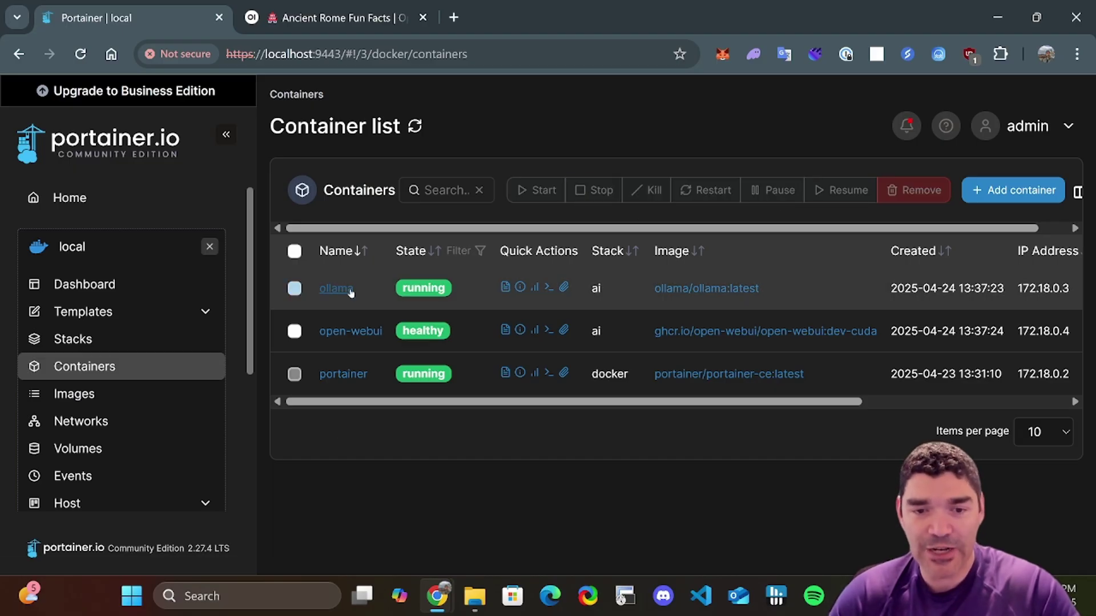
click(505, 287)
scroll(763, 451, down, 4)
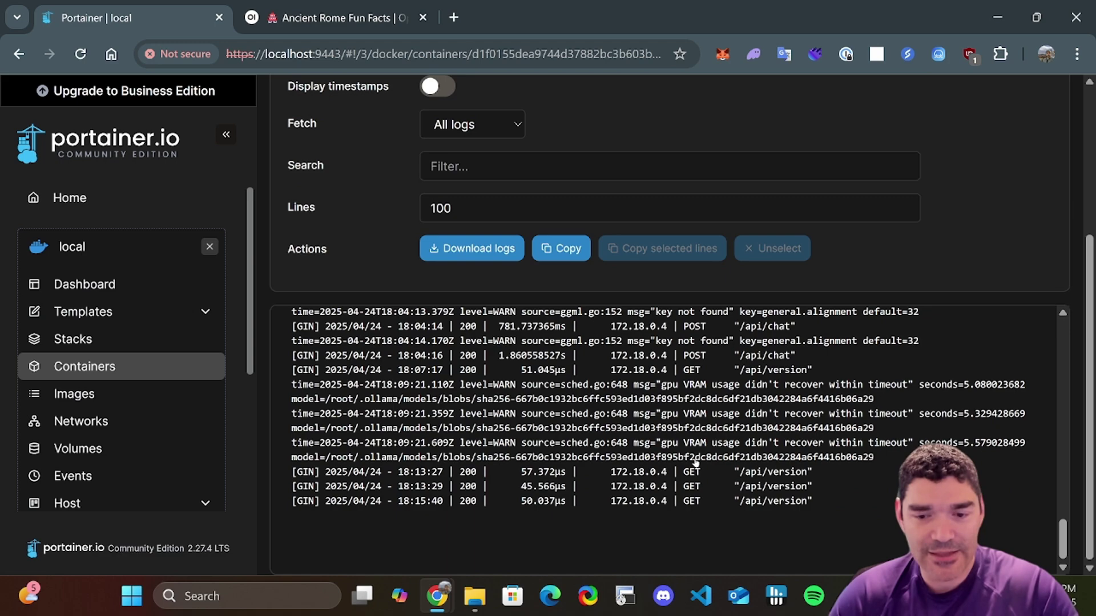
click(27, 57)
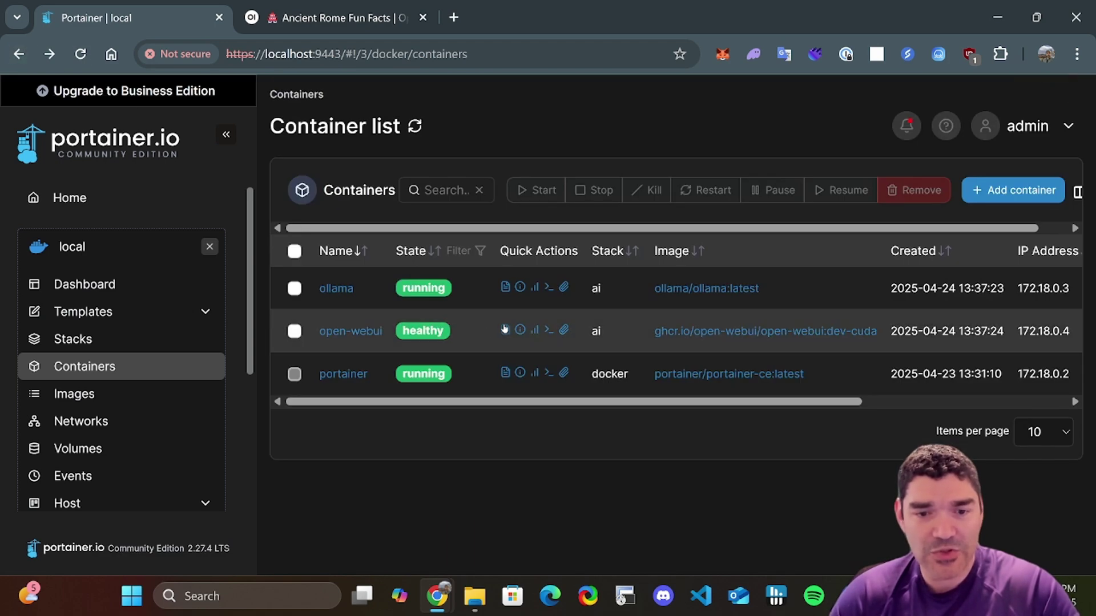
click(505, 330)
scroll(722, 451, down, 4)
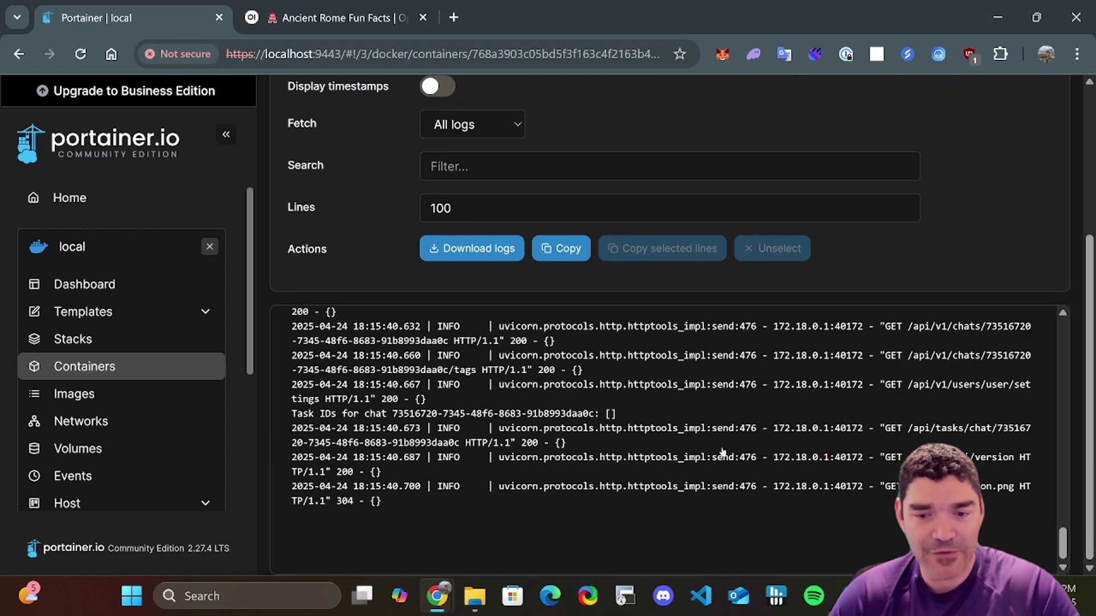
click(26, 57)
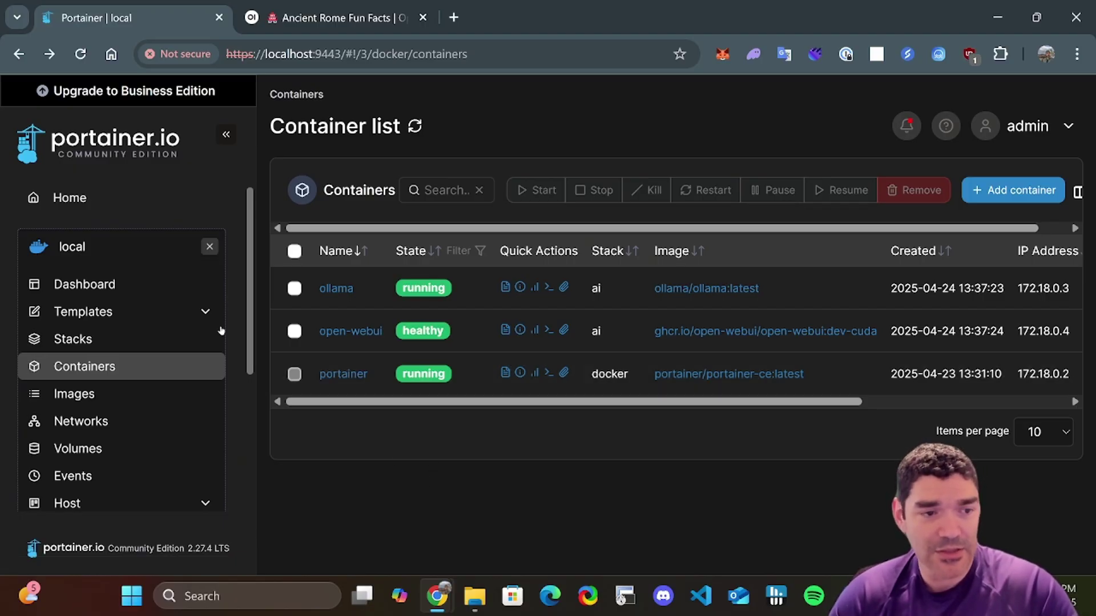
- Open the ai stack from the Stacks list and review its compose file in the Editor
click(167, 339)
click(327, 277)
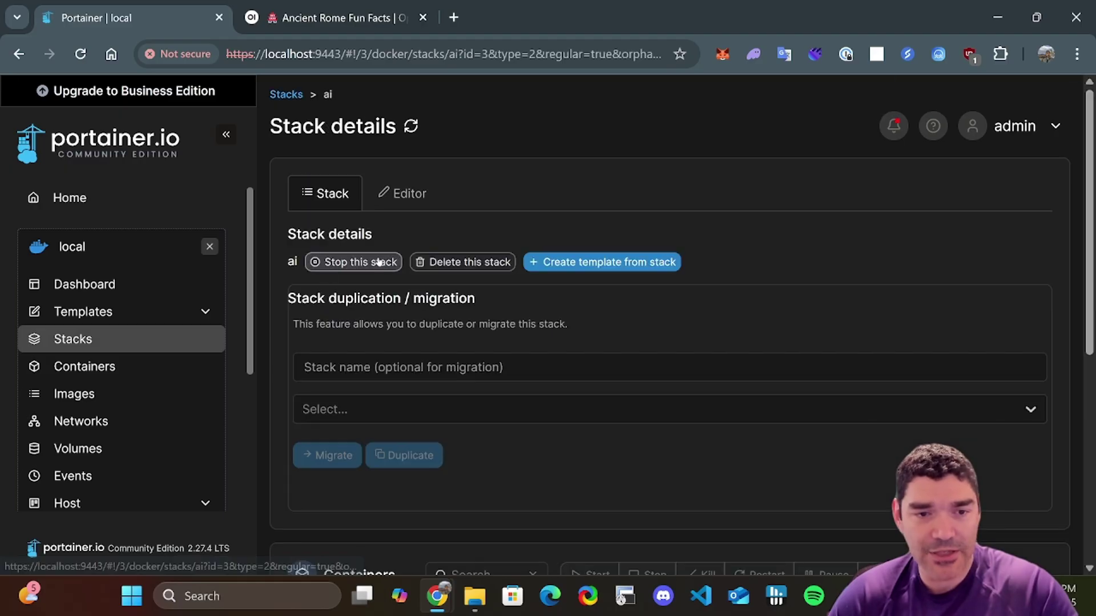
click(410, 193)
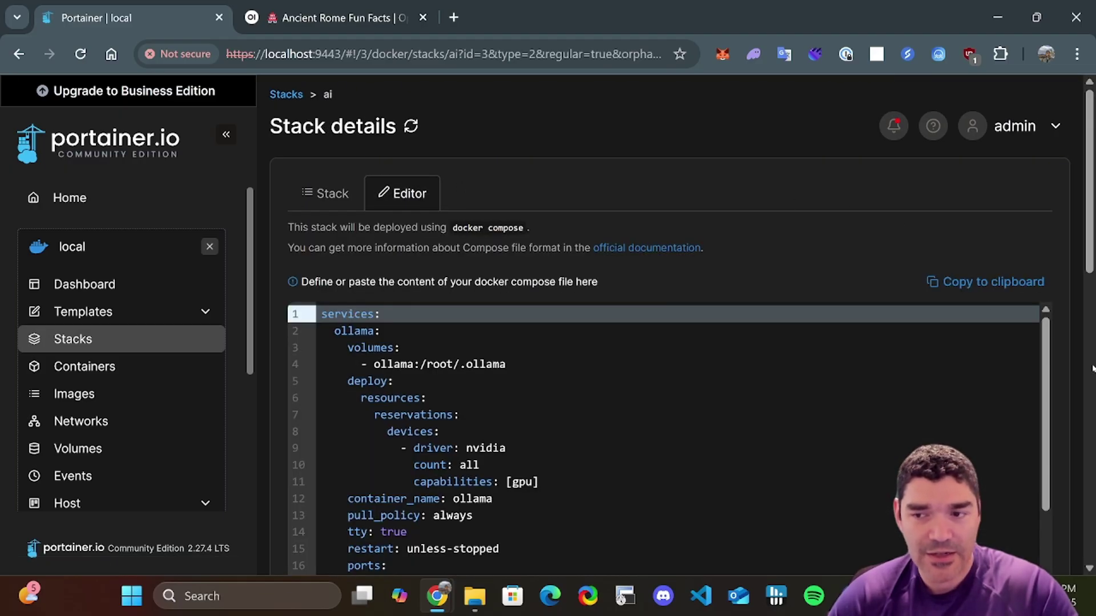
drag(1088, 115, 1080, 374)
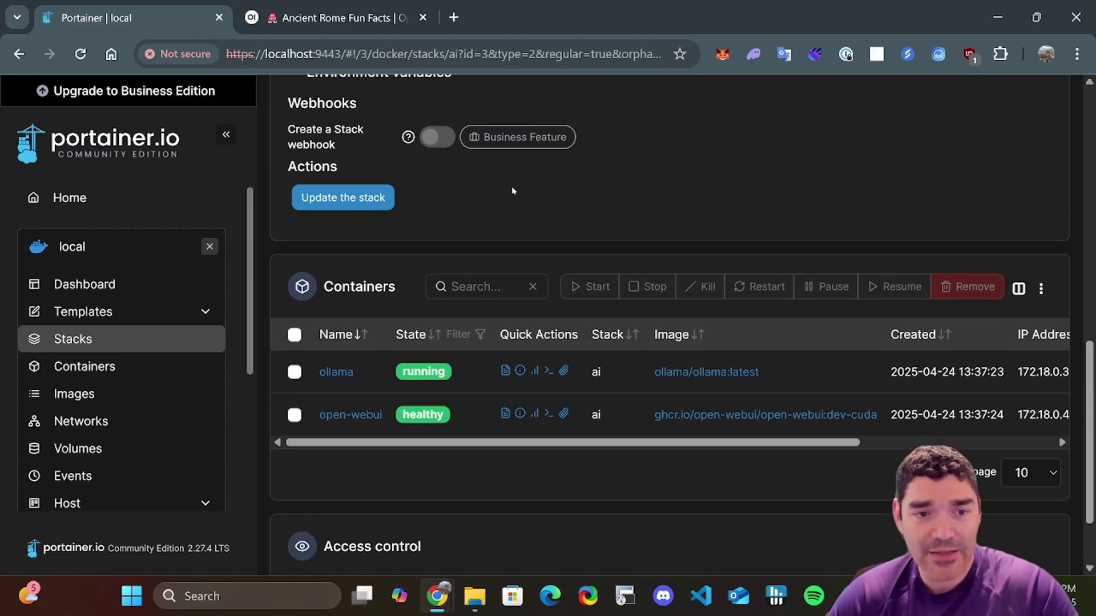
- Update the ai stack with Re-pull image enabled so it redeploys with fresh images
click(363, 198)
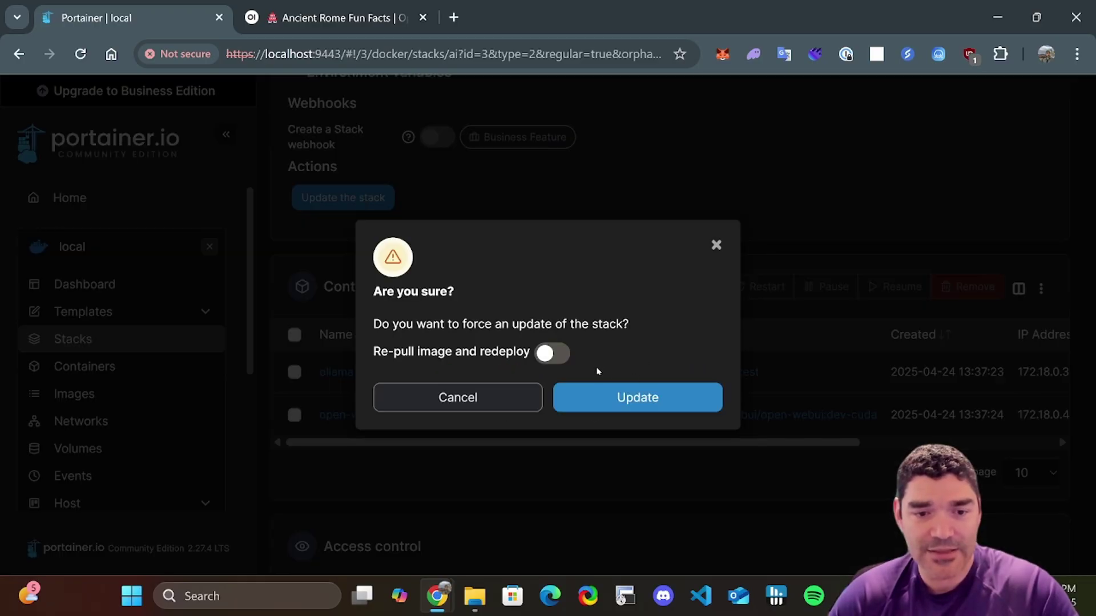
click(565, 356)
click(641, 396)
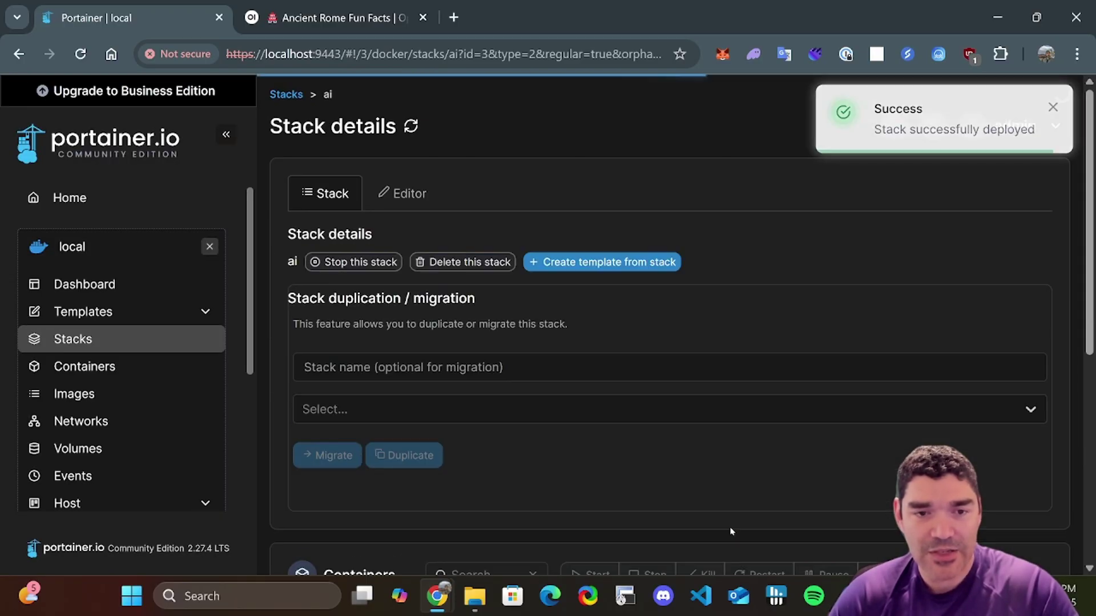
scroll(734, 511, down, 5)
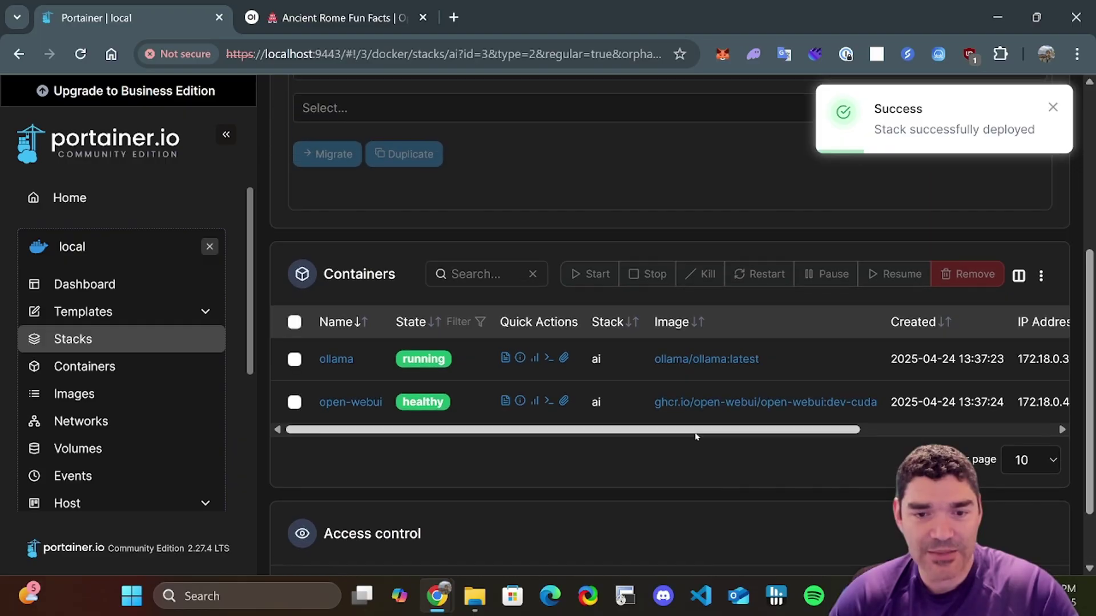
scroll(827, 481, up, 5)
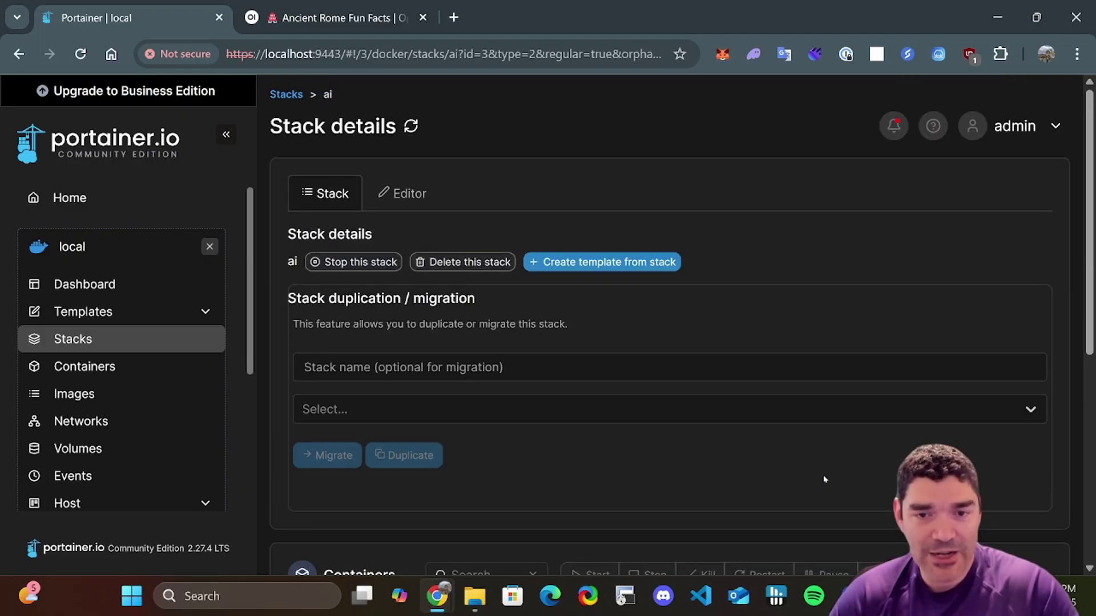
scroll(671, 417, down, 2)
scroll(671, 418, down, 5)
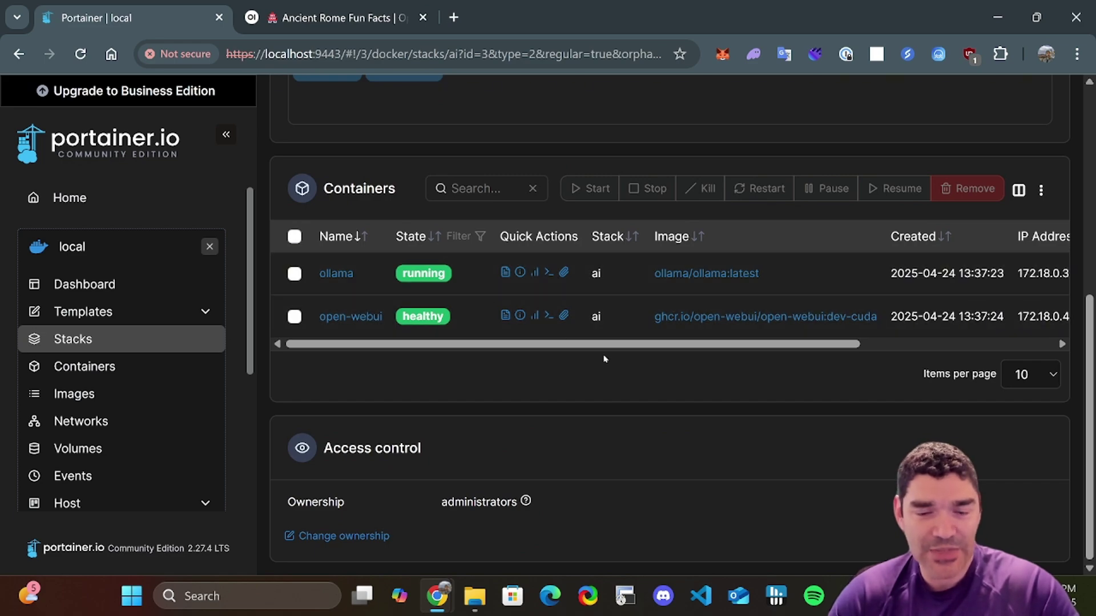
scroll(587, 448, up, 7)
scroll(560, 440, down, 7)
scroll(640, 449, up, 1)
scroll(640, 450, up, 5)
- Go from the environment Dashboard to the full Container list
click(146, 284)
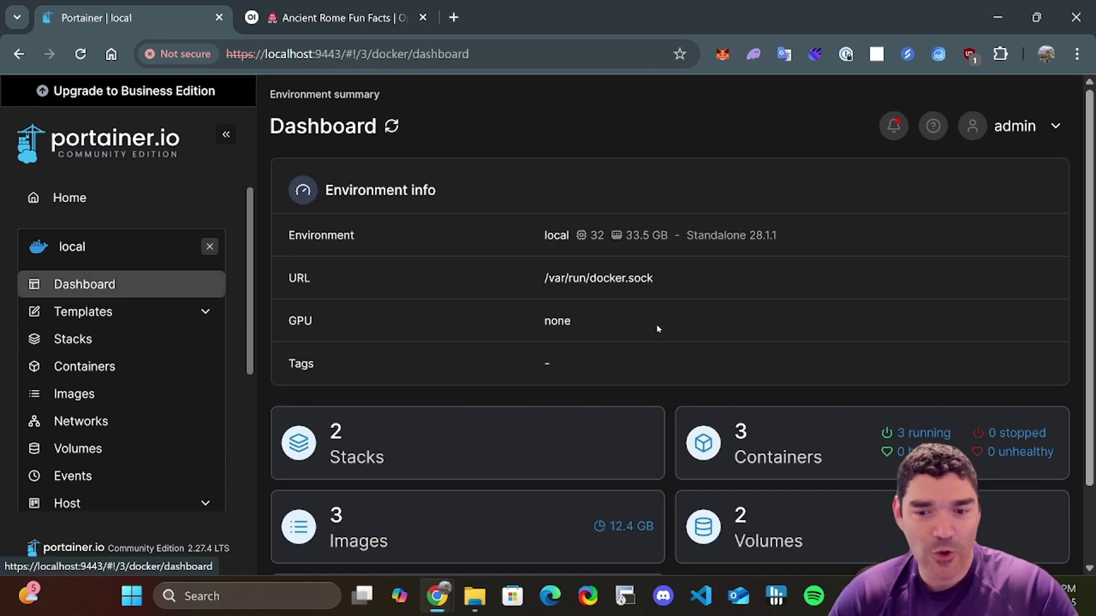
click(754, 434)
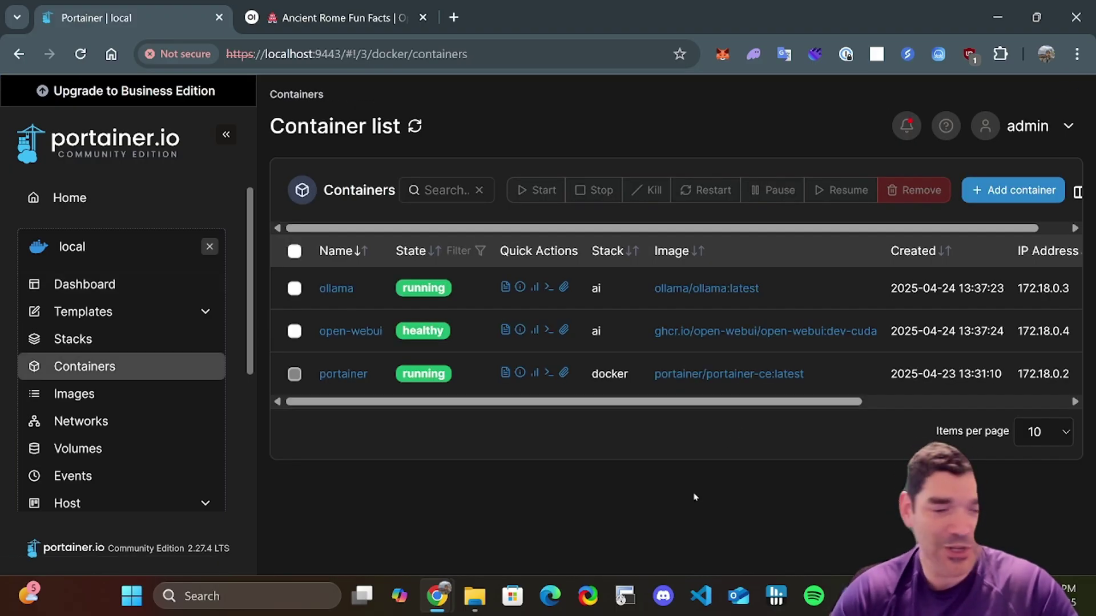